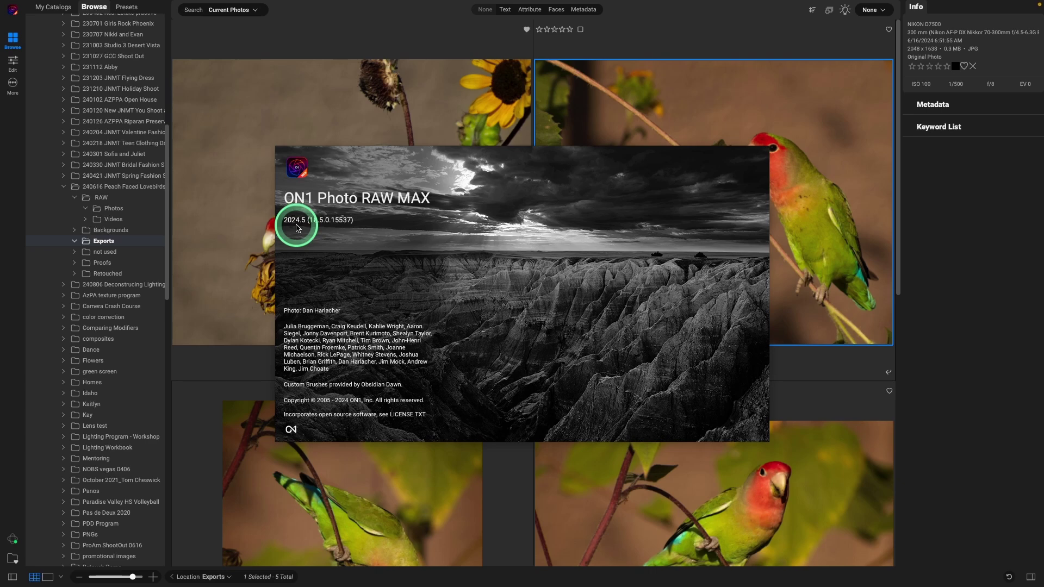
- Dismiss the About ON1 Photo RAW MAX 2024.5 window to reveal the exported lovebird photos
left_click(297, 228)
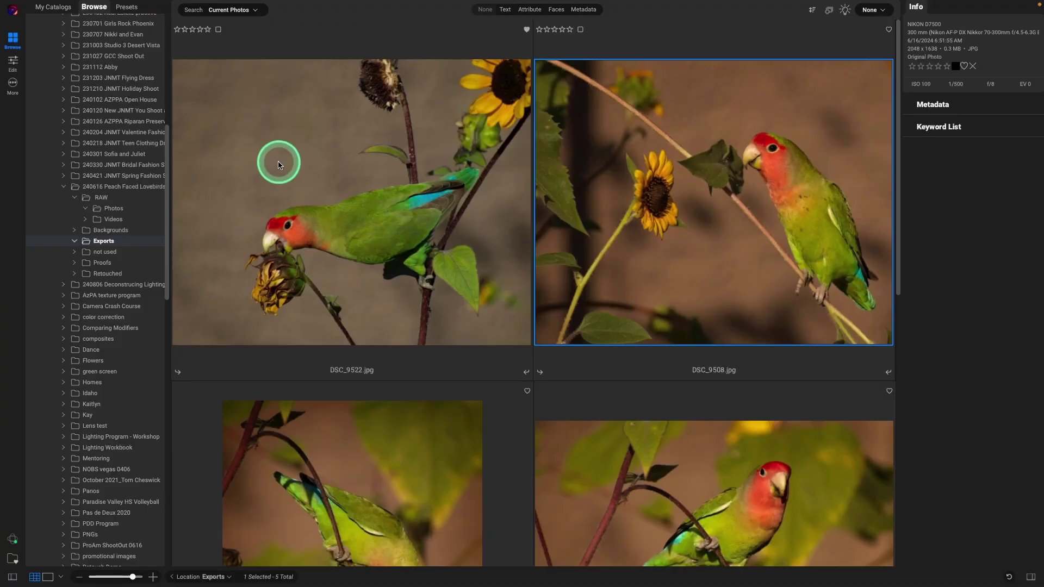
- Scroll through the five exported lovebird JPEGs in the Exports folder grid
scroll(590, 252, "down", 5)
scroll(594, 259, "down", 1)
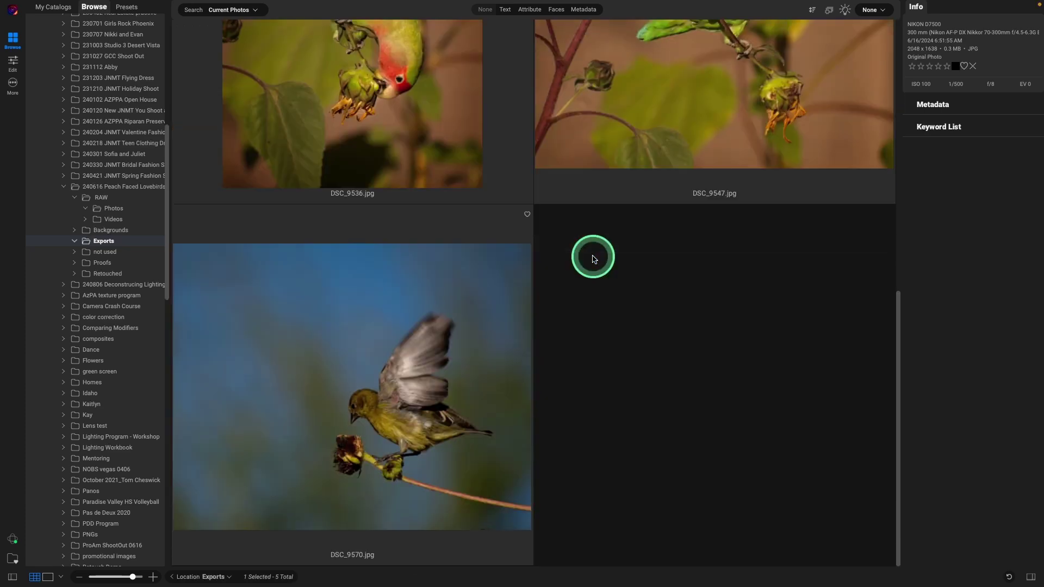
scroll(592, 259, "up", 10)
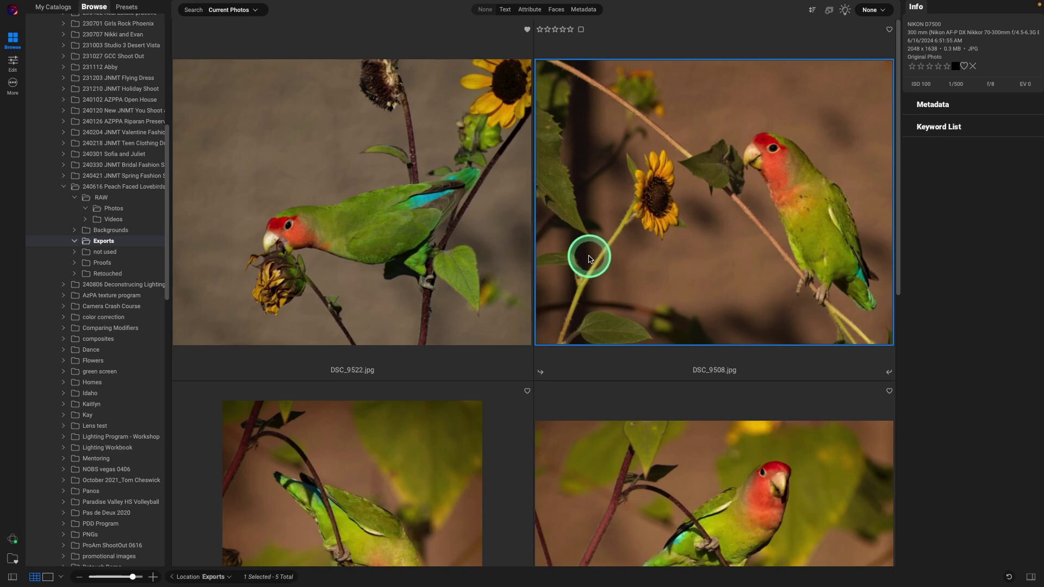
- Open the RAW Photos folder and shrink the thumbnails to fit more photos
left_click(114, 208)
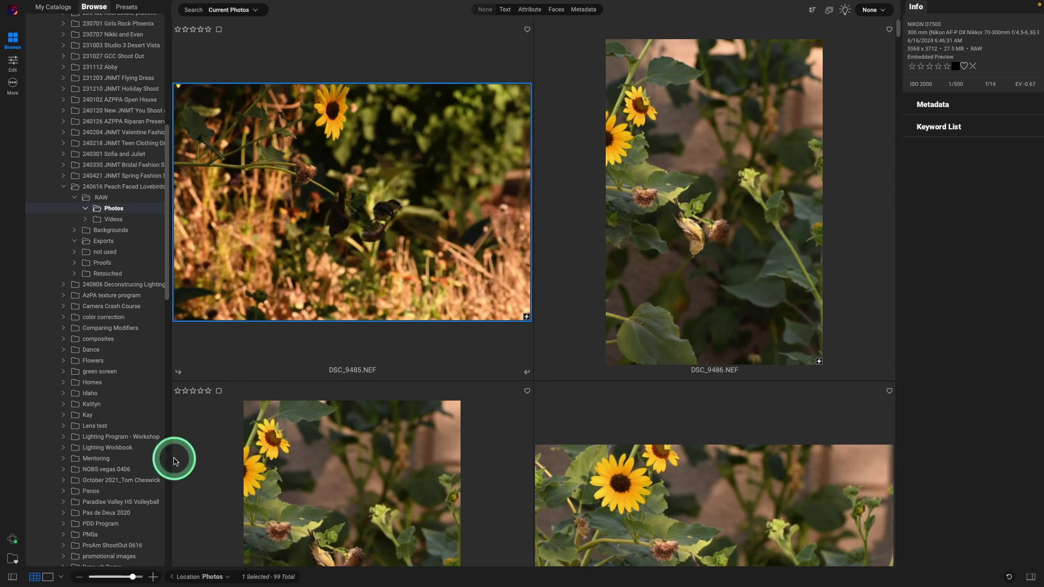
left_click(105, 577)
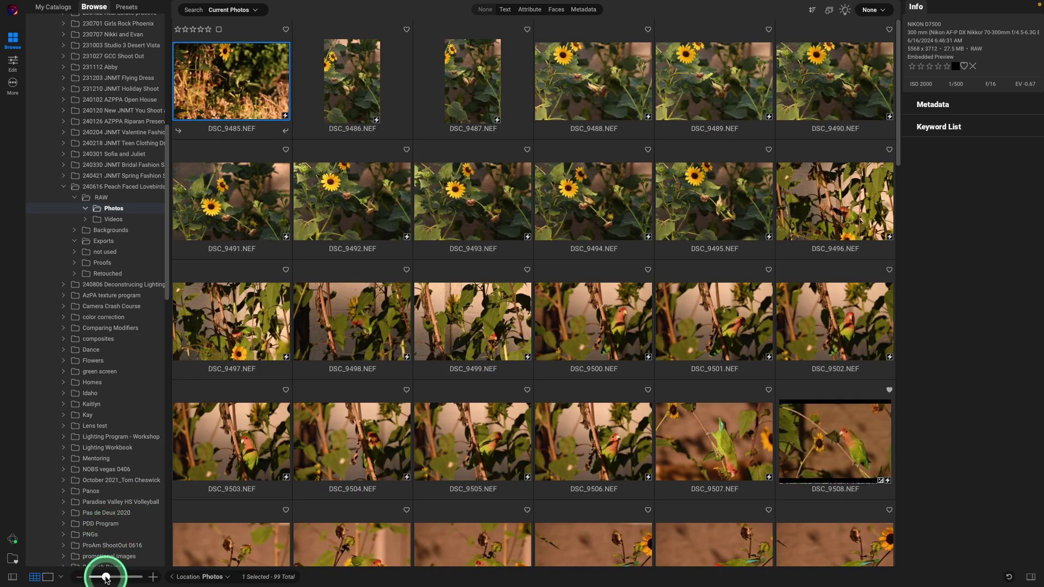
scroll(297, 343, "down", 2)
scroll(297, 343, "down", 3)
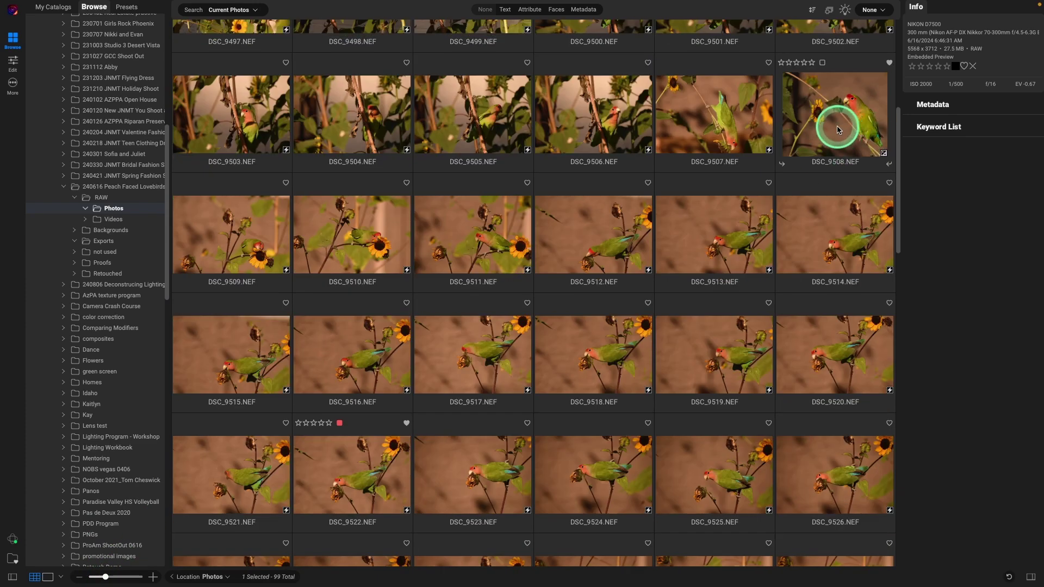
- View DSC_9508 full size, step through the following frames, then return to the grid
double_click(837, 130)
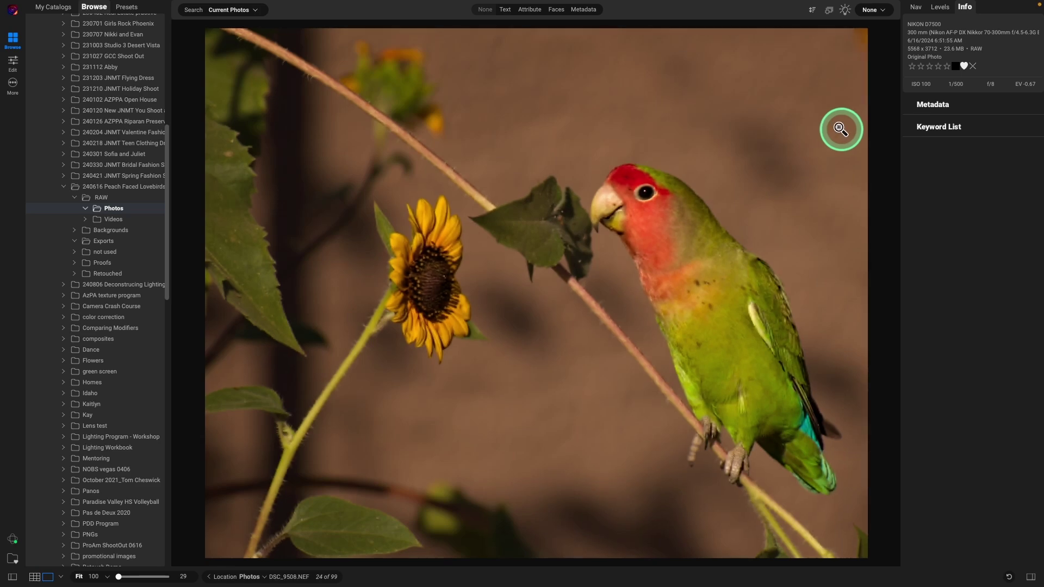
key("Right")
key("Right")
key("Right")
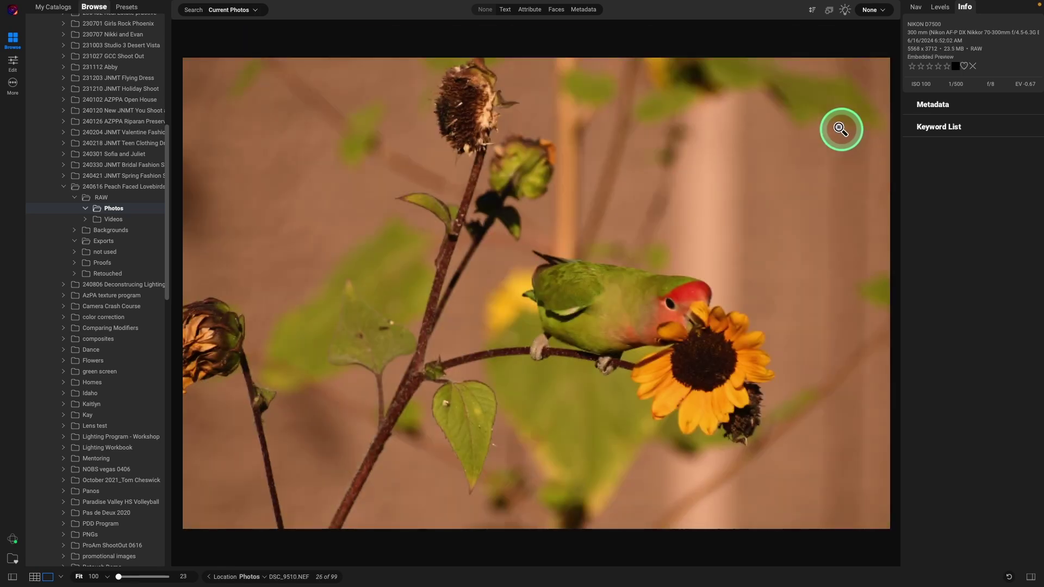
key("Right")
key("Right")
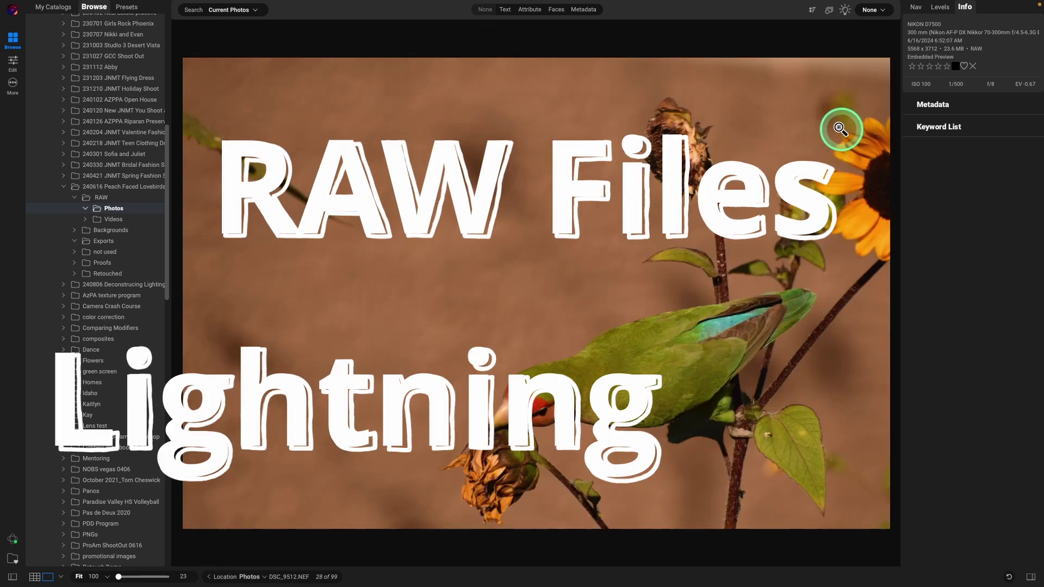
key("Right")
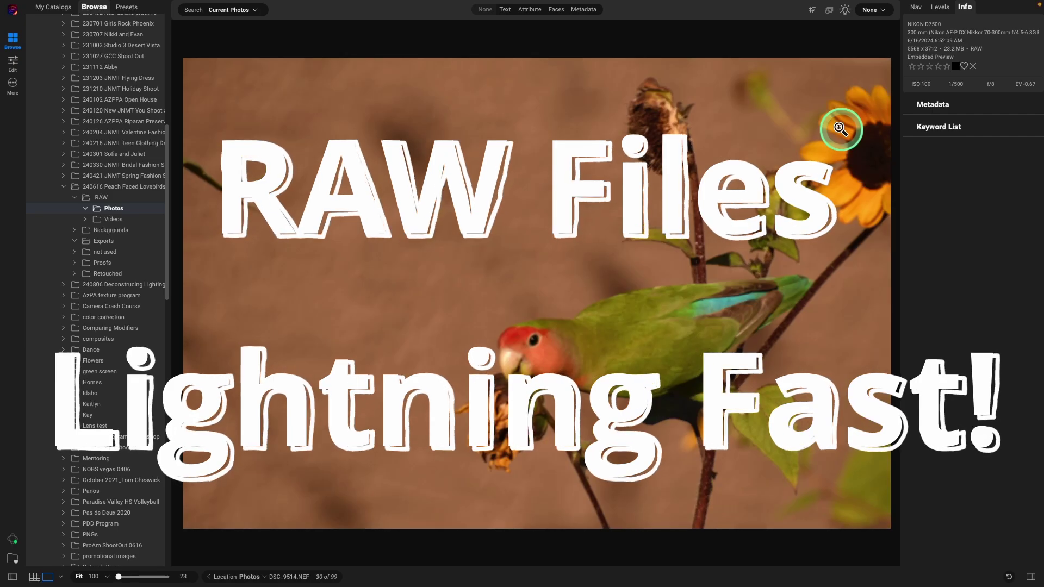
key("Right")
key("Right")
key("Right")
key("Right")
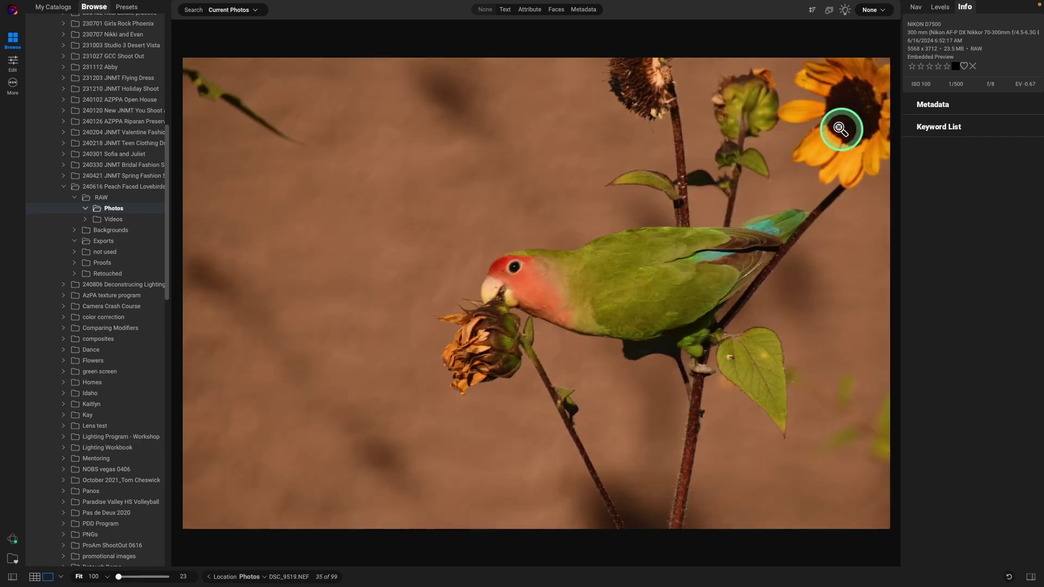
key("Right")
key("Right")
key("Right")
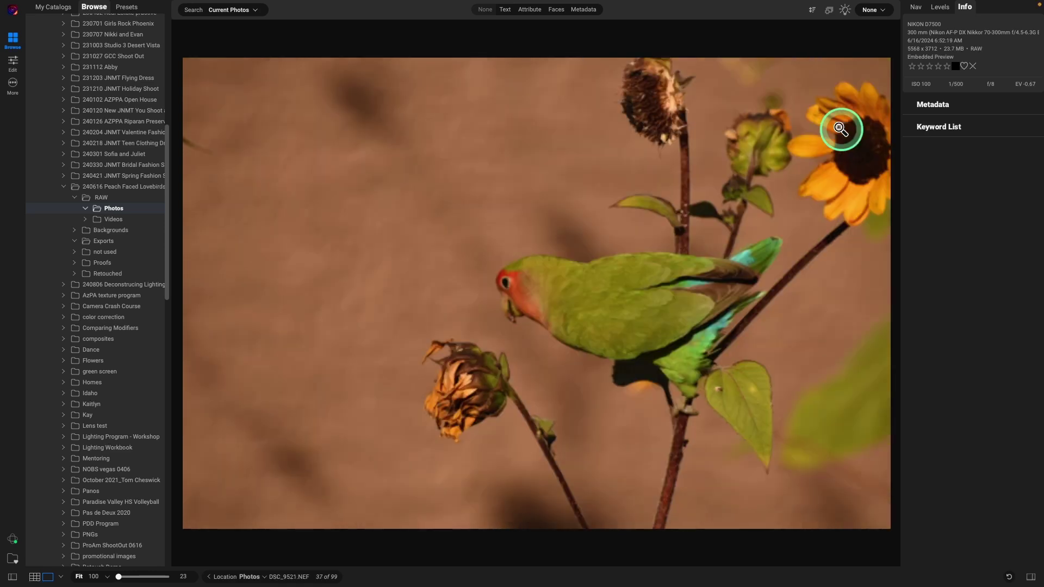
key("Right")
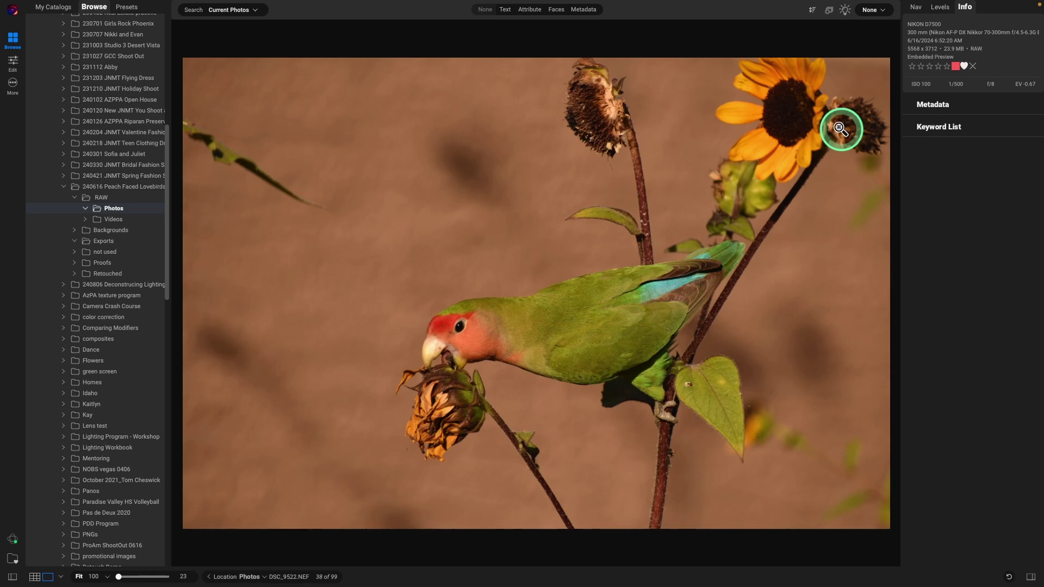
key("g")
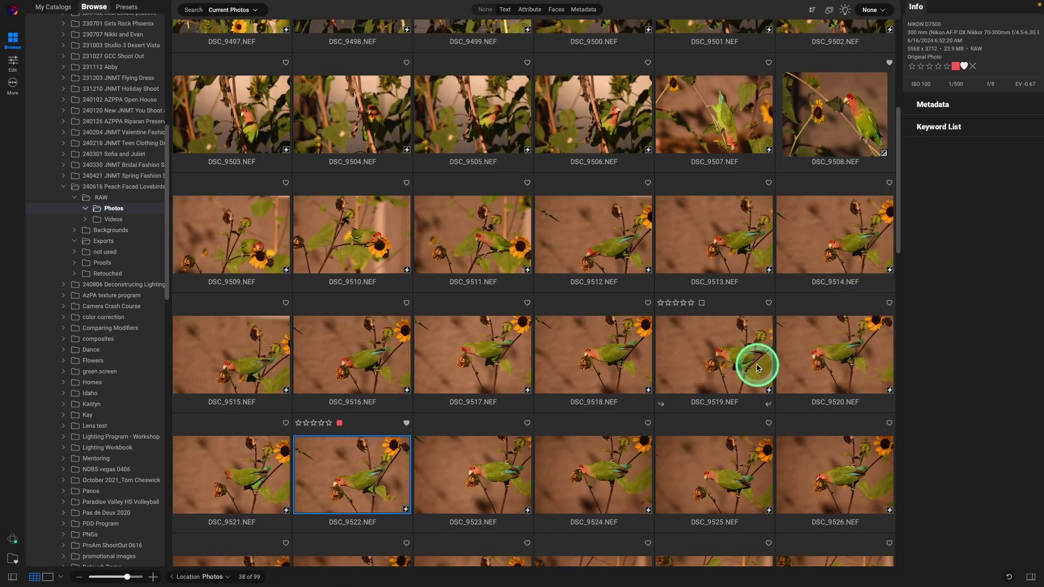
- Select DSC_9518, DSC_9522 and DSC_9523 and show them in Compare view
left_click(614, 364)
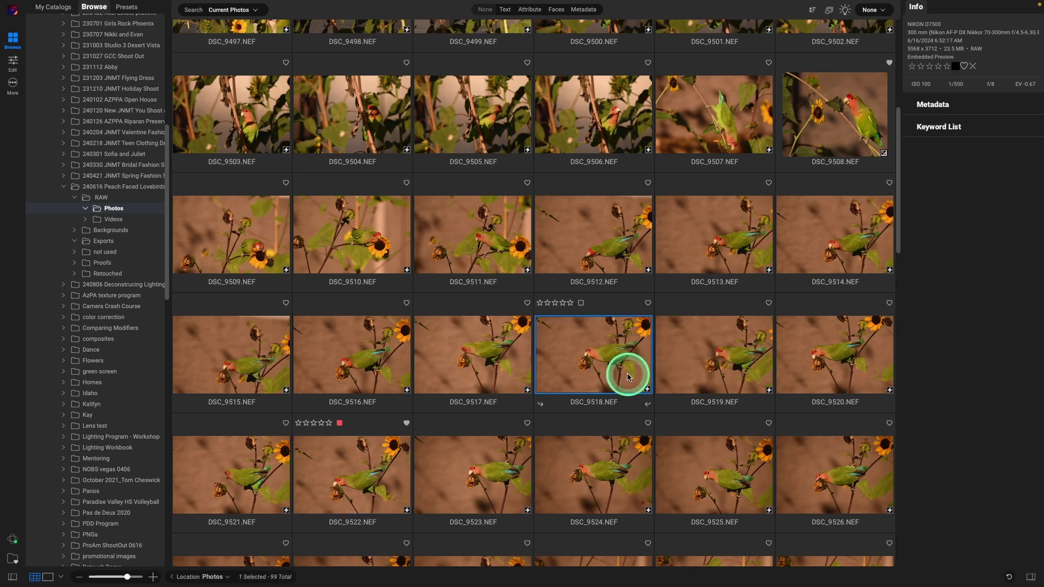
left_click(359, 482, "ctrl")
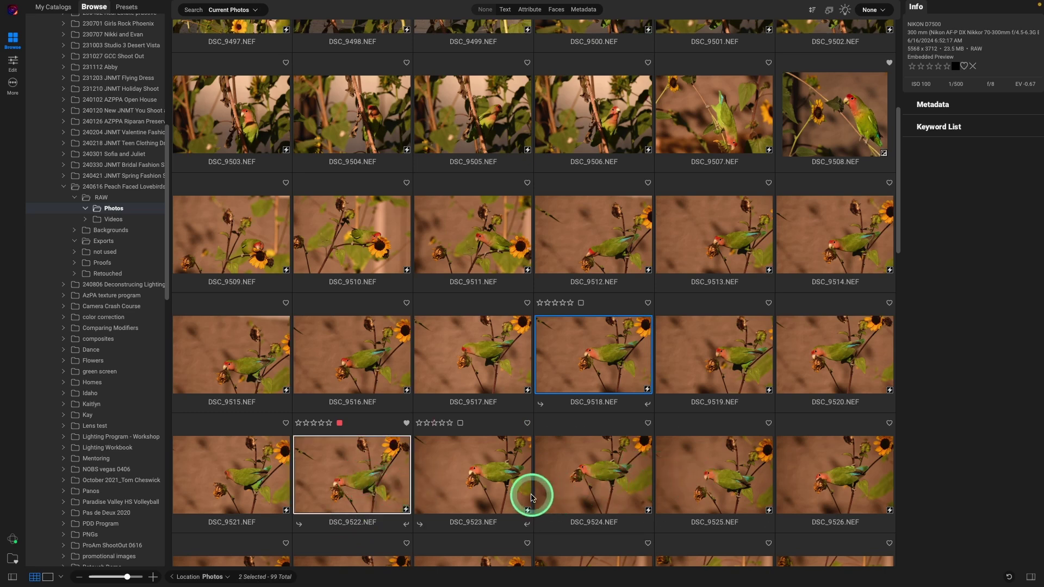
left_click(496, 484, "ctrl")
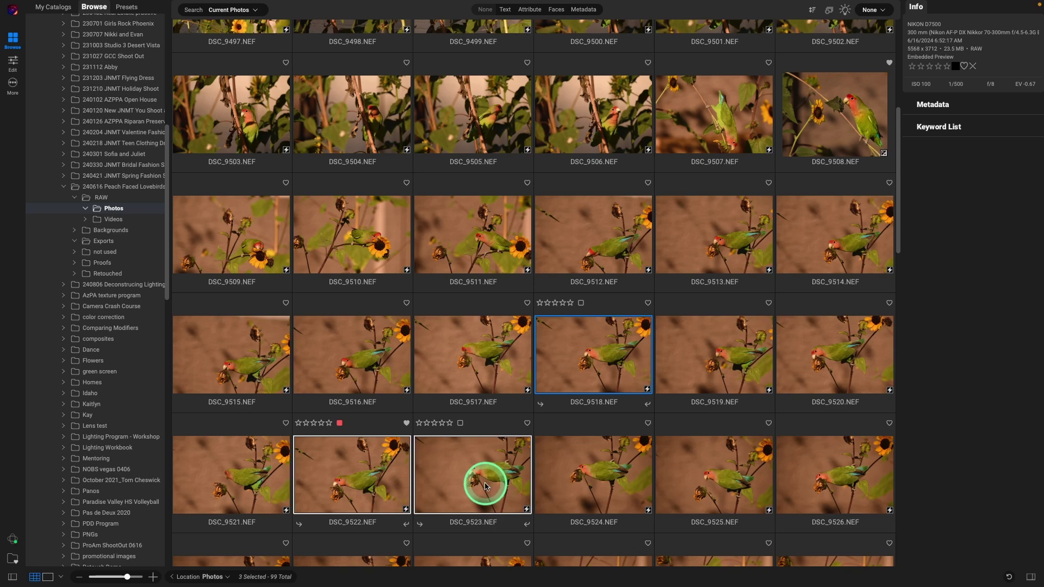
key("c")
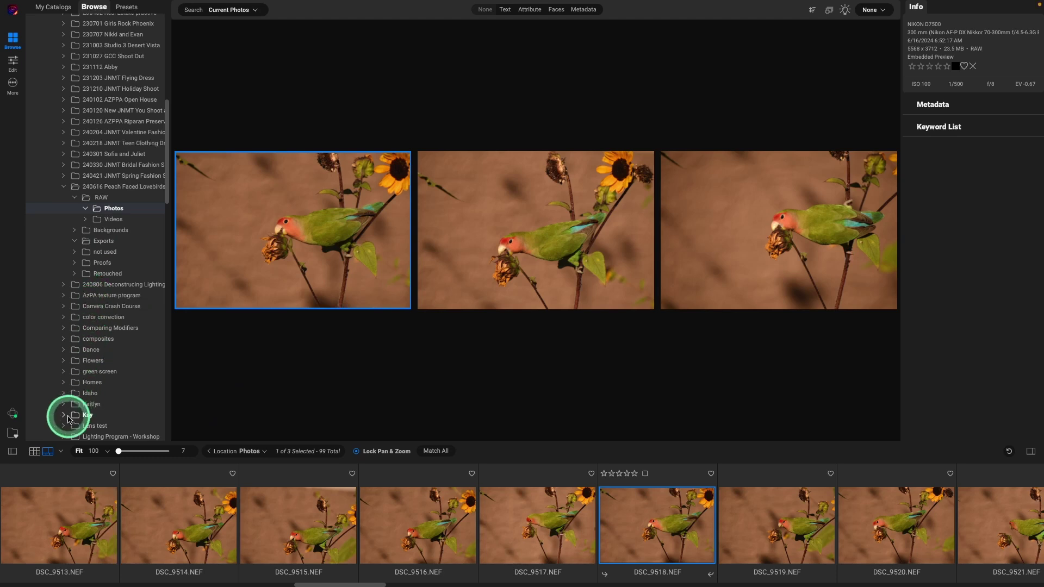
- Zoom all three frames together to 50% on the bird's head, then rate DSC_9522 five stars
left_click(13, 453)
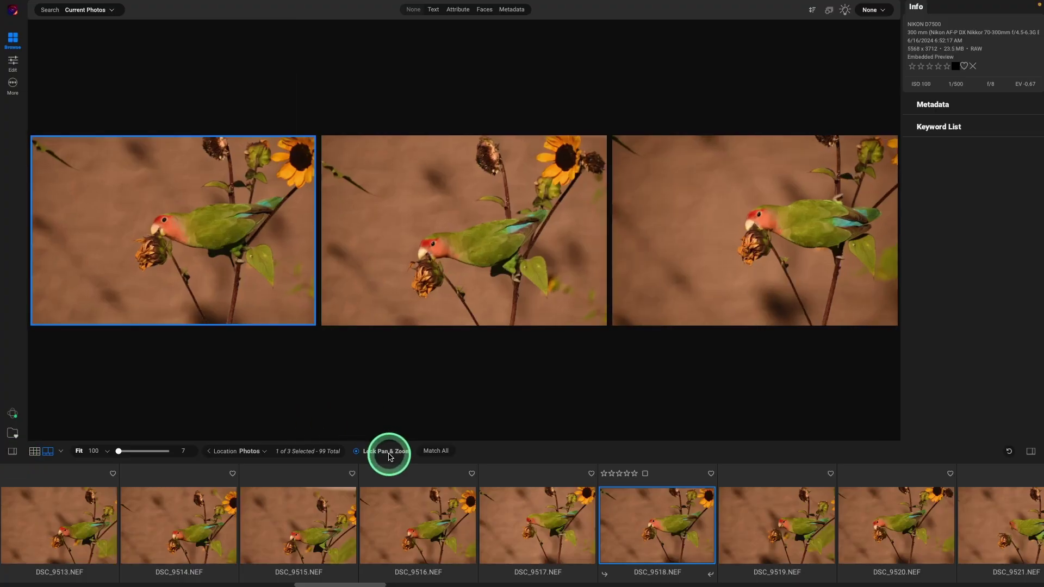
left_click(374, 455)
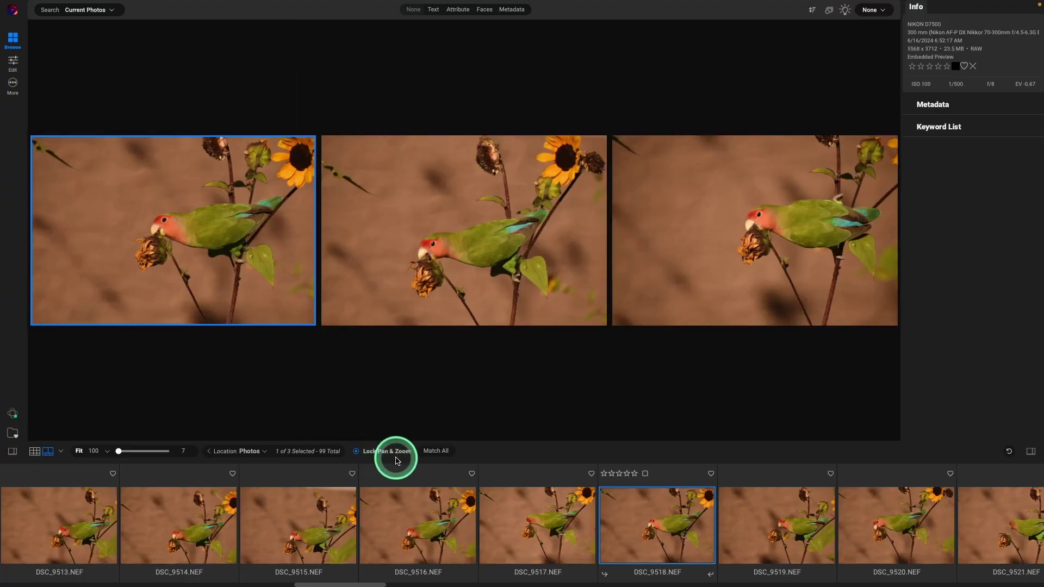
left_click(197, 228)
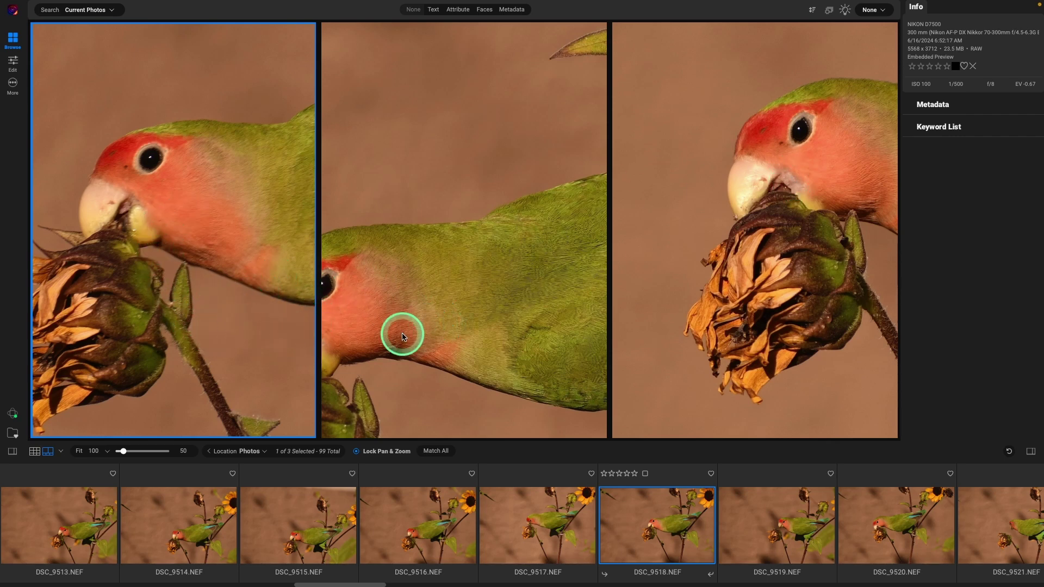
left_click(451, 328)
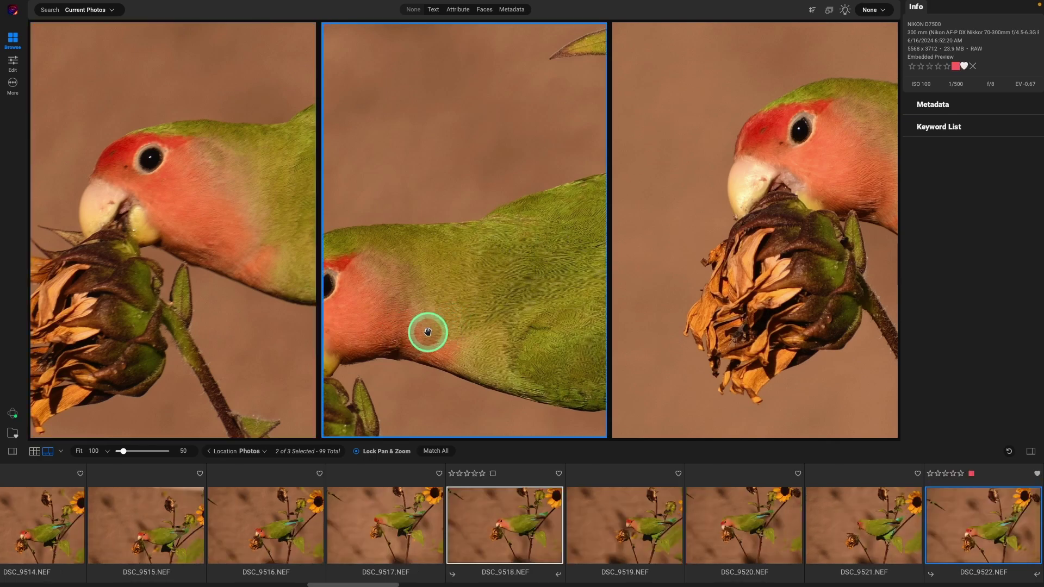
left_click_drag(429, 329, 622, 265)
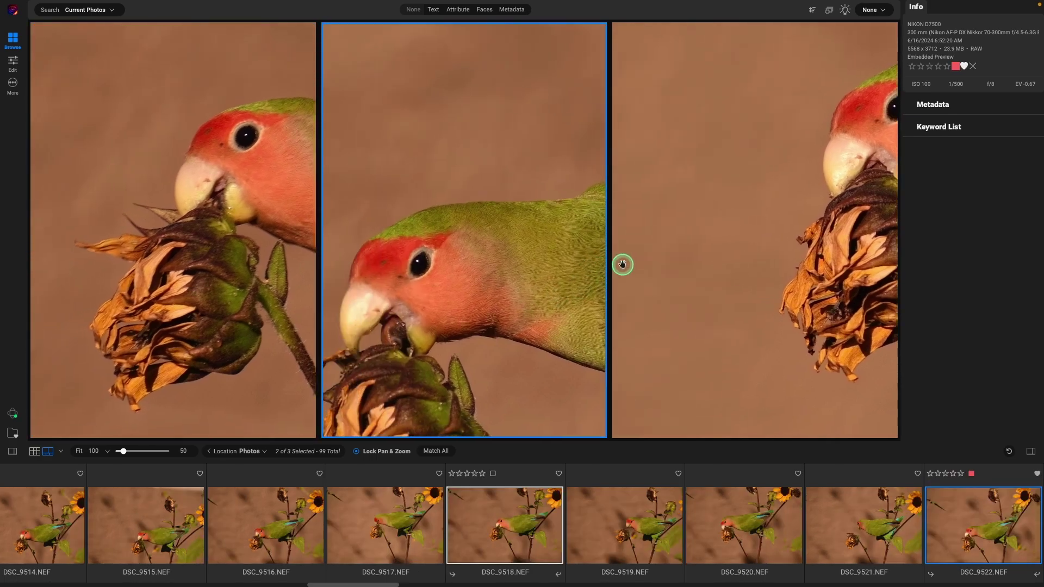
left_click(645, 310)
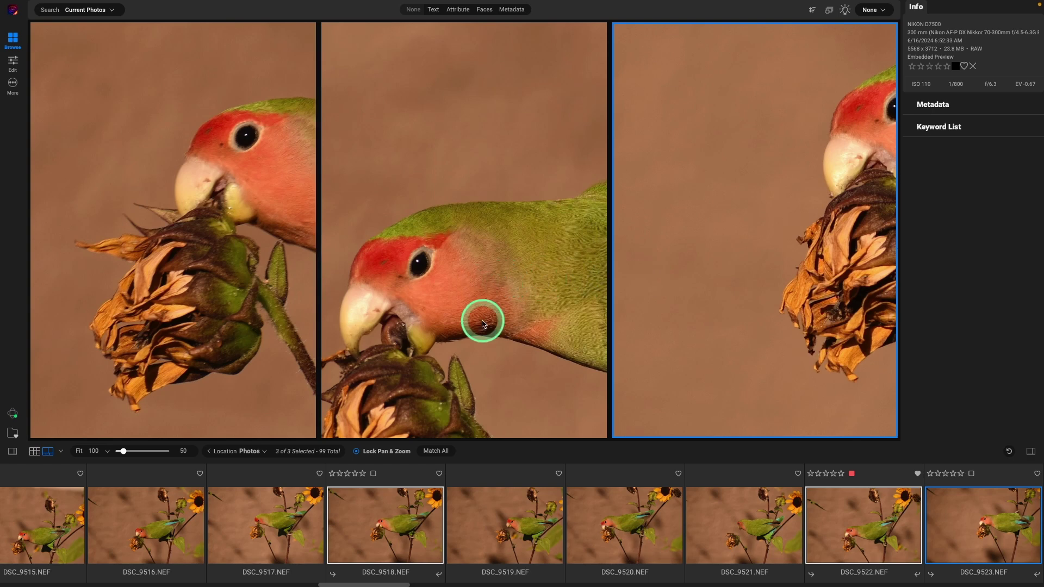
left_click(841, 474)
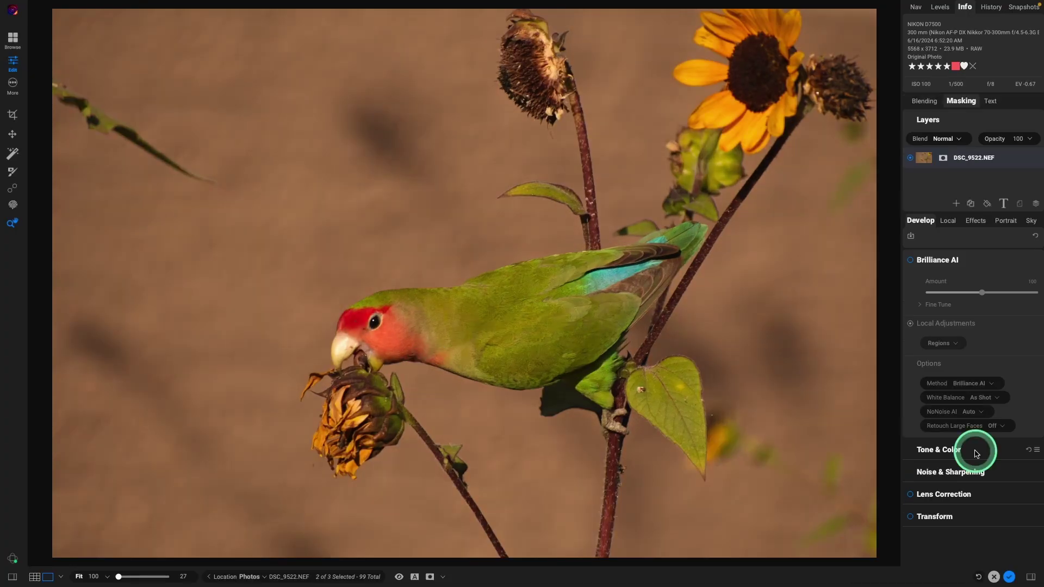
- Keep the ON1 Standard profile and set white balance to Shade (temperature 7500, tint 10)
left_click(973, 449)
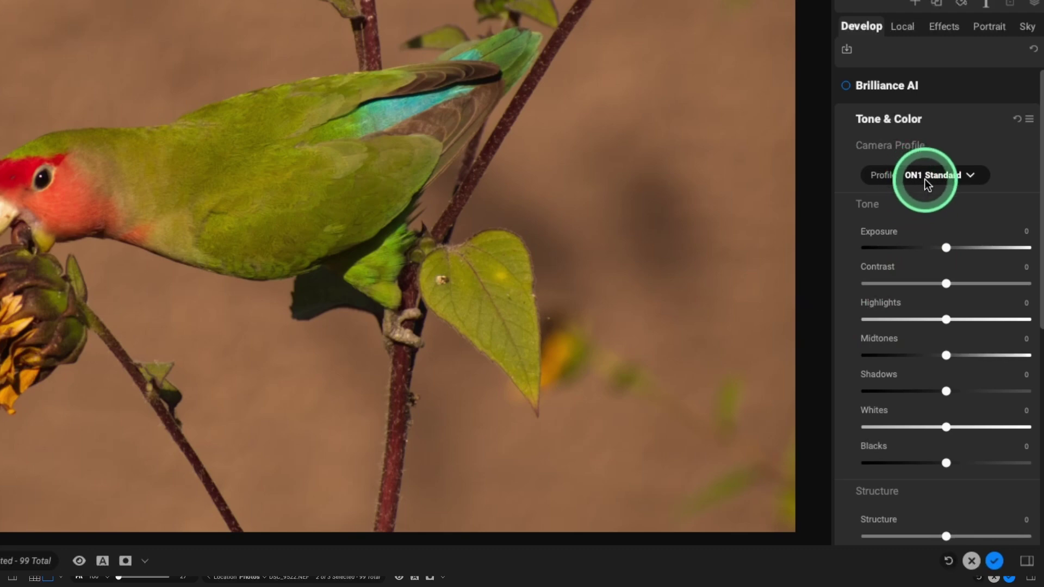
left_click(931, 175)
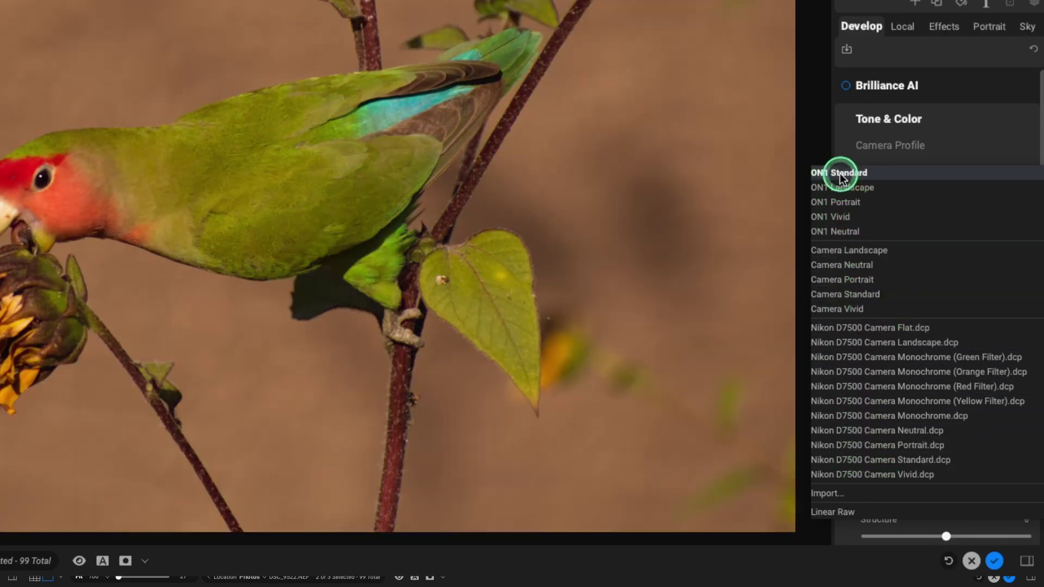
left_click(839, 173)
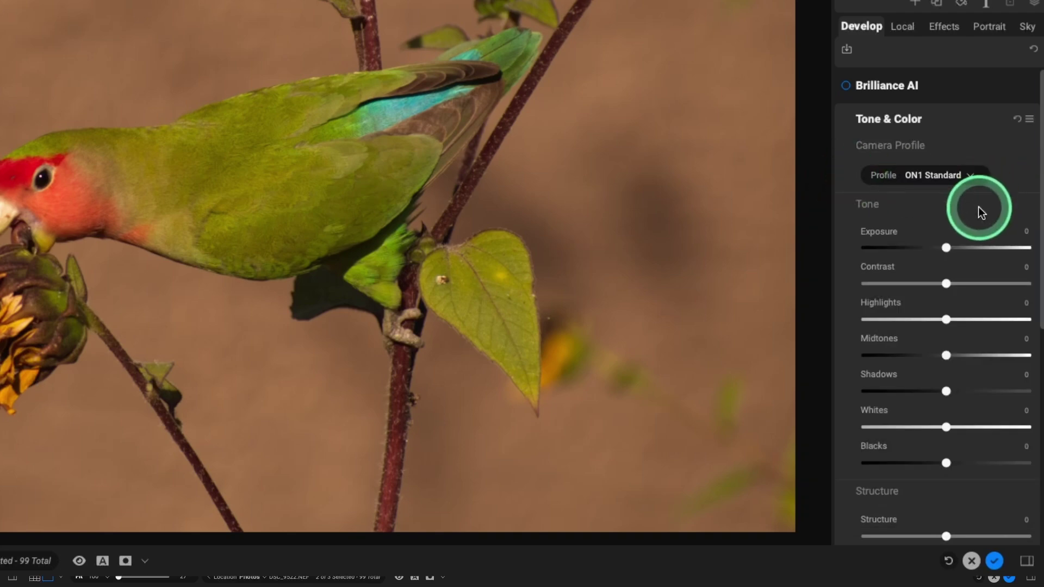
scroll(977, 207, "down", 6)
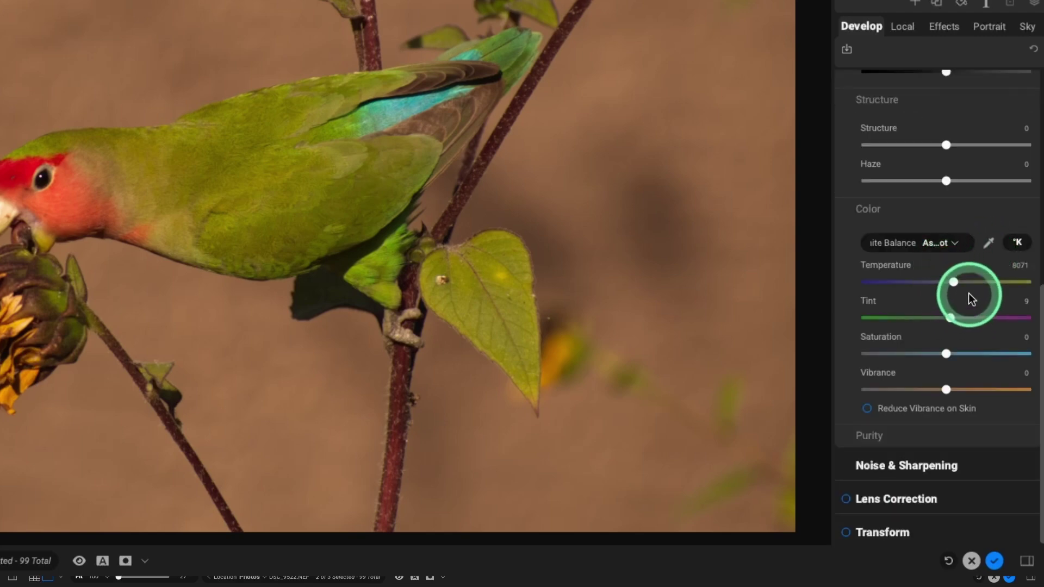
left_click(955, 244)
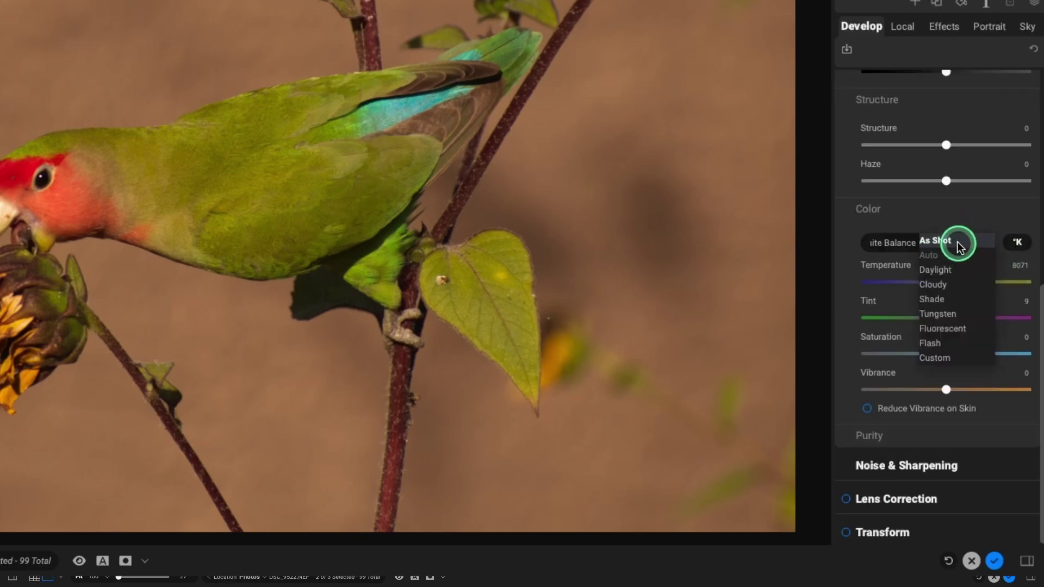
left_click(943, 300)
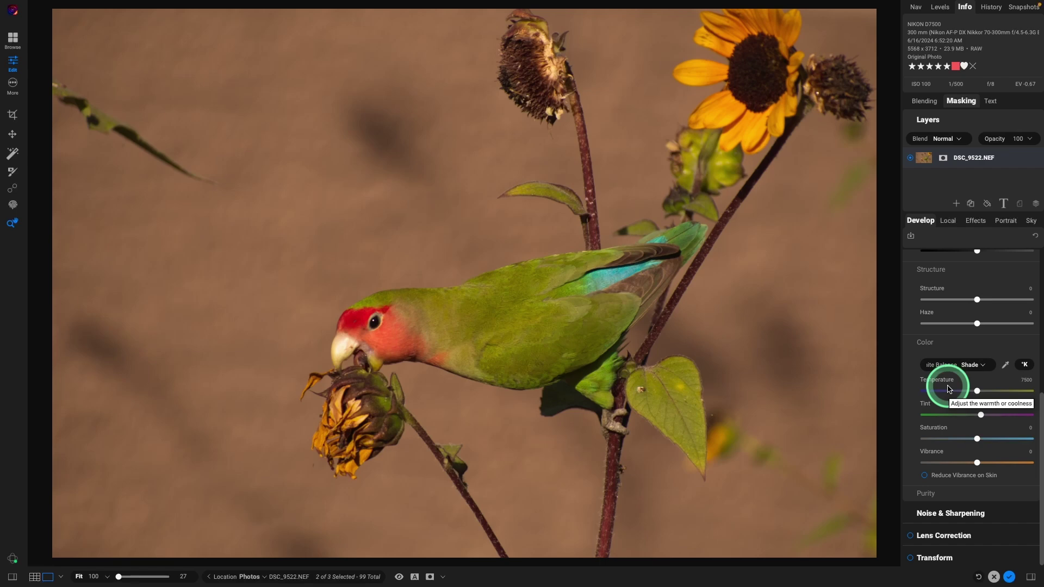
- Crop the photo to a tighter 4x5 frame around the parrot and sunflowers
key("c")
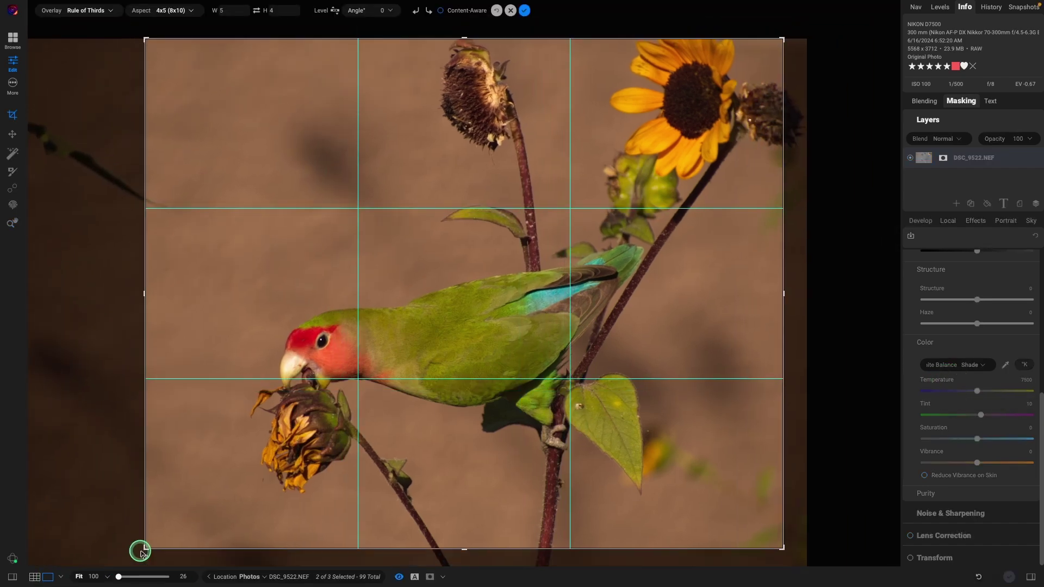
left_click_drag(140, 552, 440, 518)
key("Return")
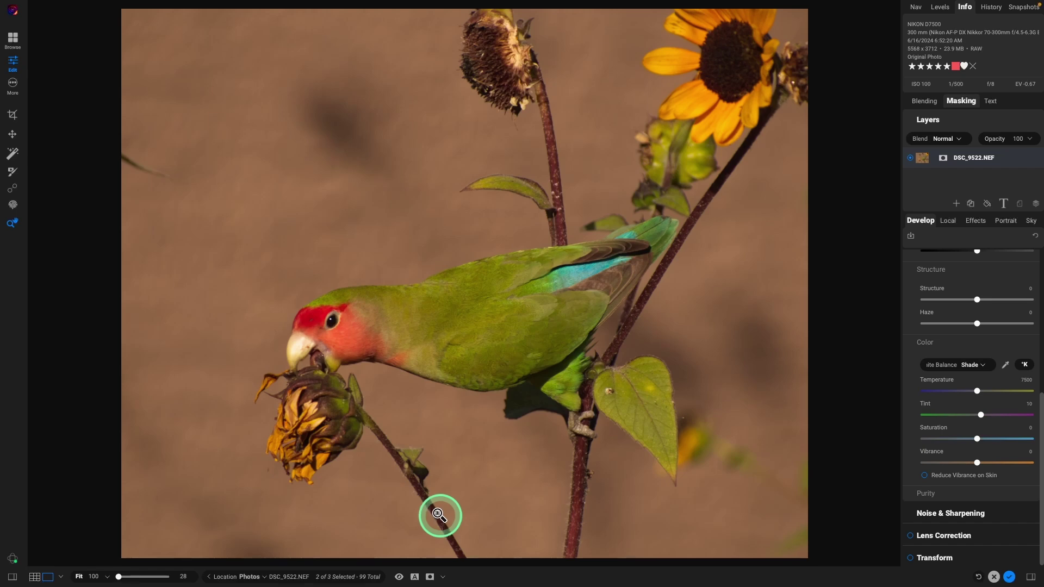
- Paint a heal stroke over the stray twig at the left edge
key("q")
mouse_move(65, 24)
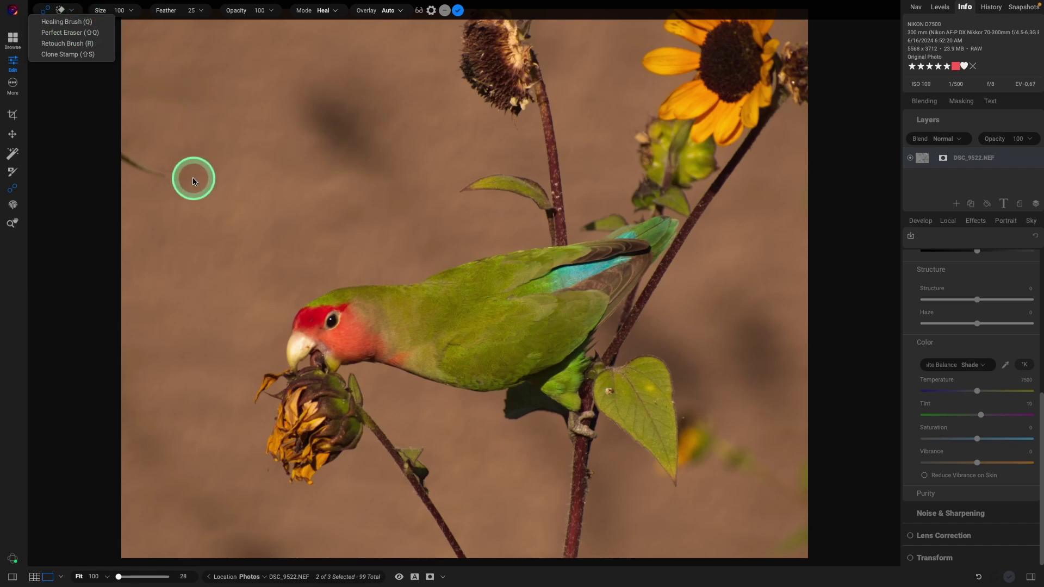
left_click_drag(121, 157, 166, 174)
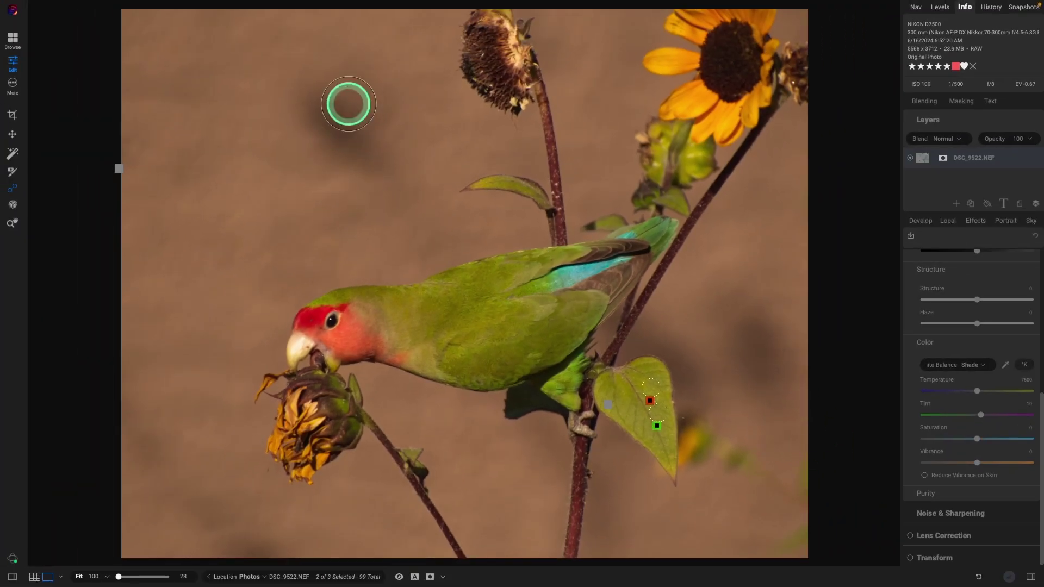
- Heal the dark upper-left blotch and blurry right-side shape, sourcing from clean background
left_click(346, 90)
mouse_move(346, 90)
left_mouse_down()
mouse_move(298, 76)
mouse_move(329, 142)
mouse_move(357, 163)
mouse_move(373, 163)
mouse_move(386, 111)
left_mouse_up()
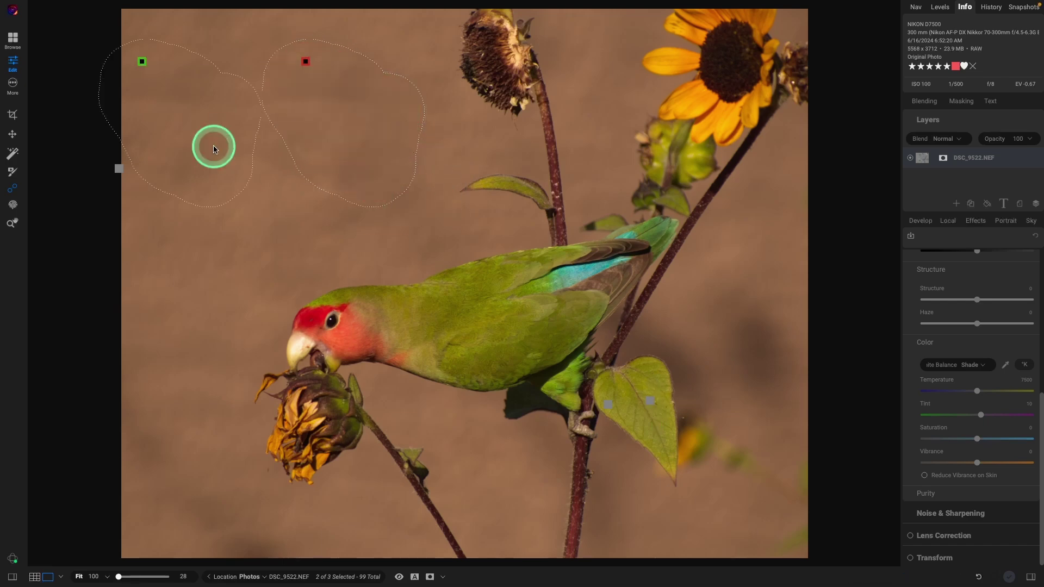
mouse_move(143, 62)
left_mouse_down()
mouse_move(182, 172)
mouse_move(174, 163)
mouse_move(169, 176)
mouse_move(174, 157)
left_mouse_up()
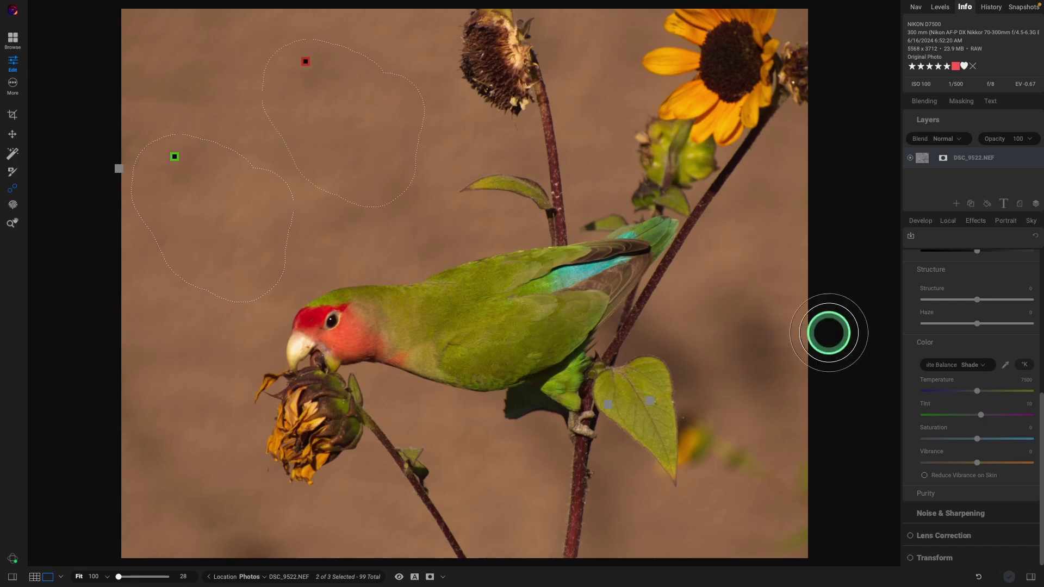
mouse_move(727, 295)
left_mouse_down()
mouse_move(765, 384)
mouse_move(763, 332)
left_mouse_up()
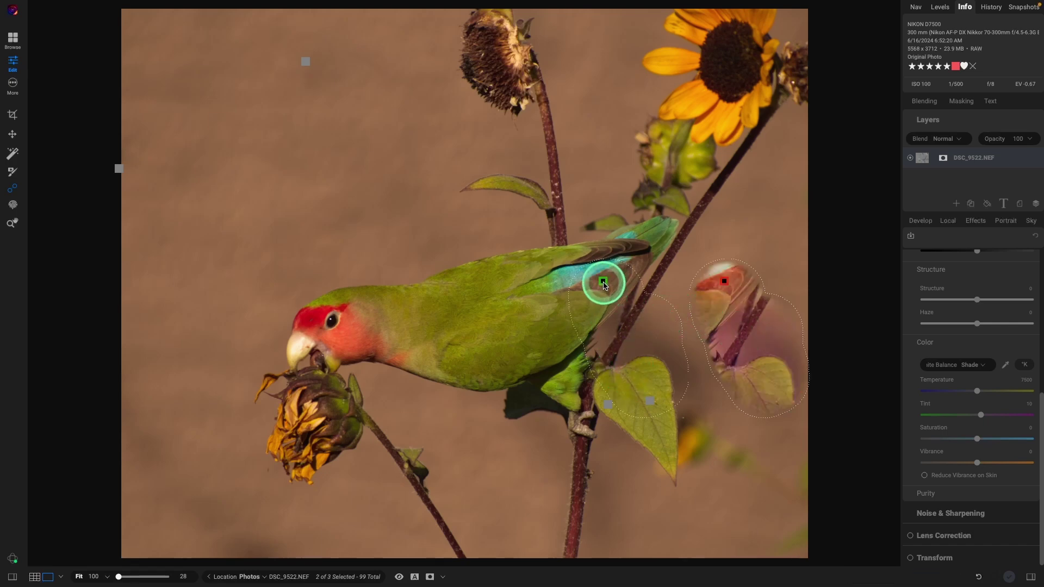
mouse_move(603, 285)
left_mouse_down()
mouse_move(210, 107)
mouse_move(212, 163)
mouse_move(191, 152)
mouse_move(202, 153)
mouse_move(188, 170)
mouse_move(191, 188)
mouse_move(177, 191)
left_mouse_up()
mouse_move(453, 22)
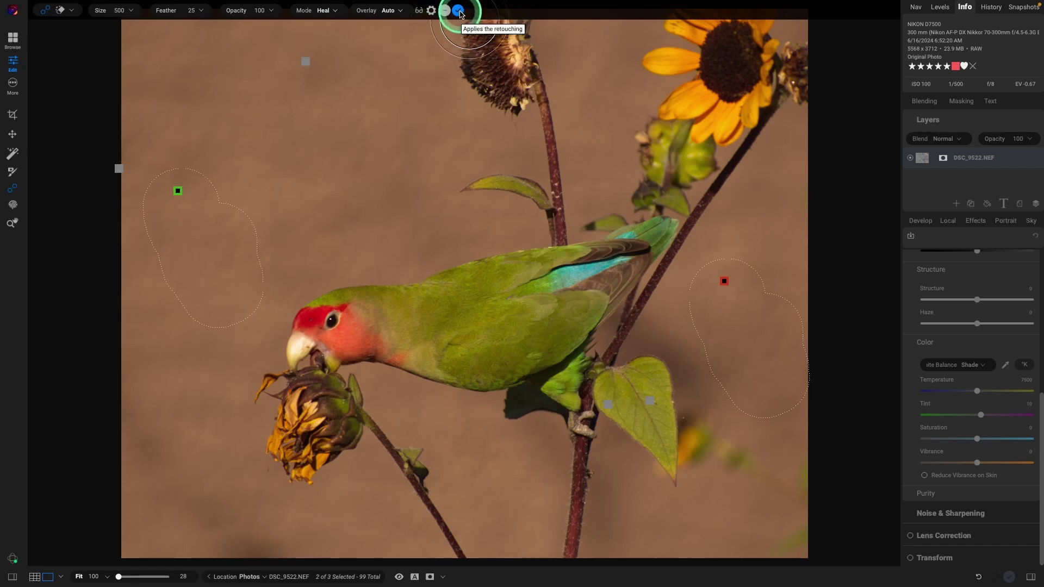
- Apply the heal retouches and toggle the preview off and on to compare before and after
left_click(460, 13)
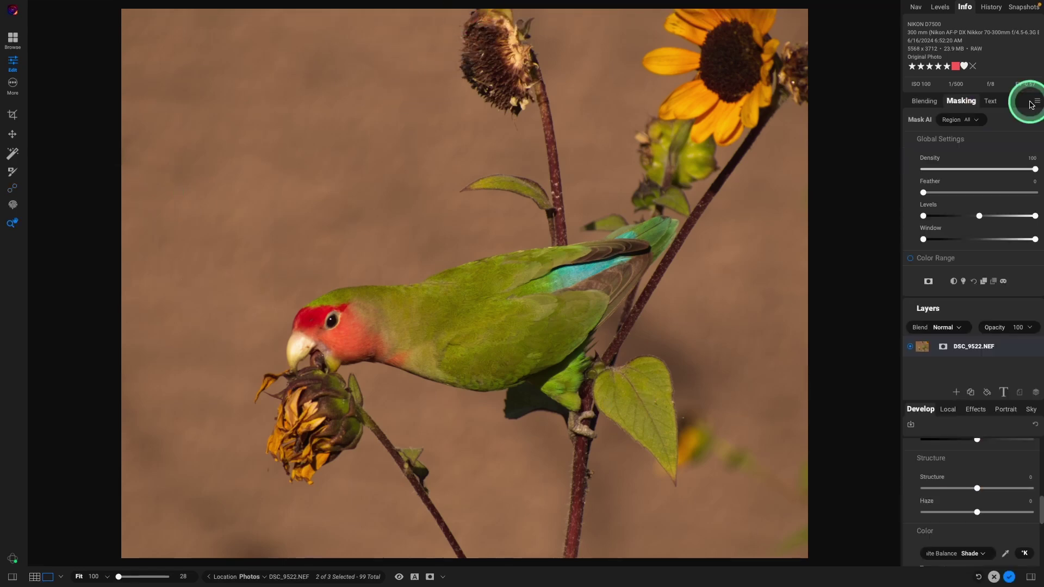
left_click(1031, 102)
left_click(399, 576)
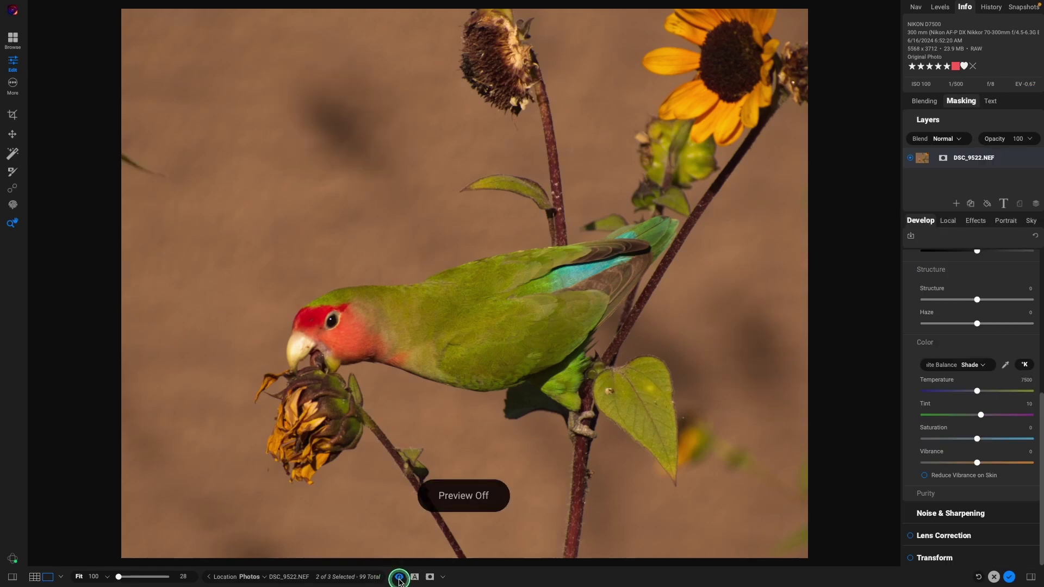
left_click(399, 578)
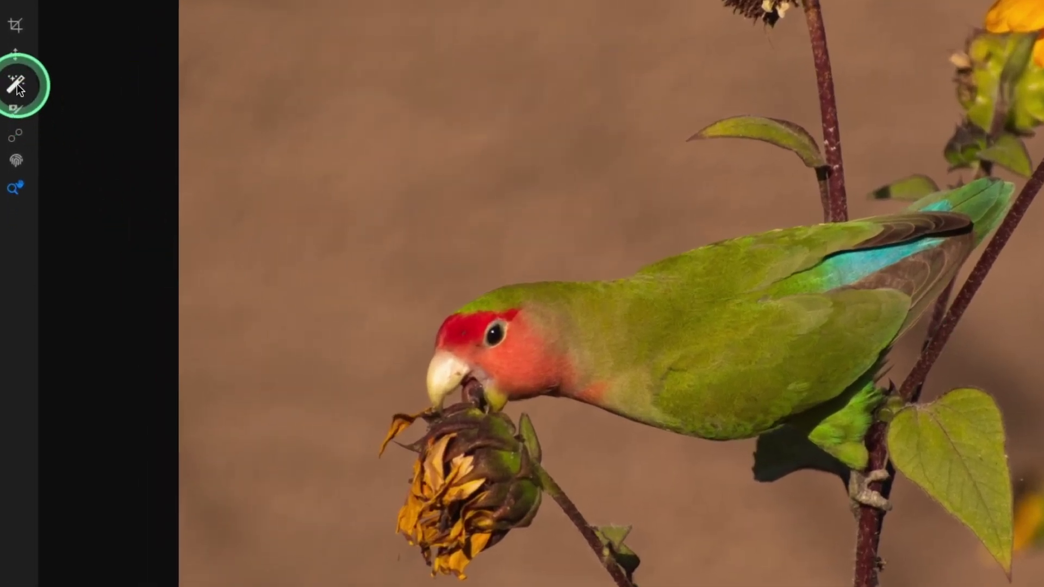
mouse_move(17, 84)
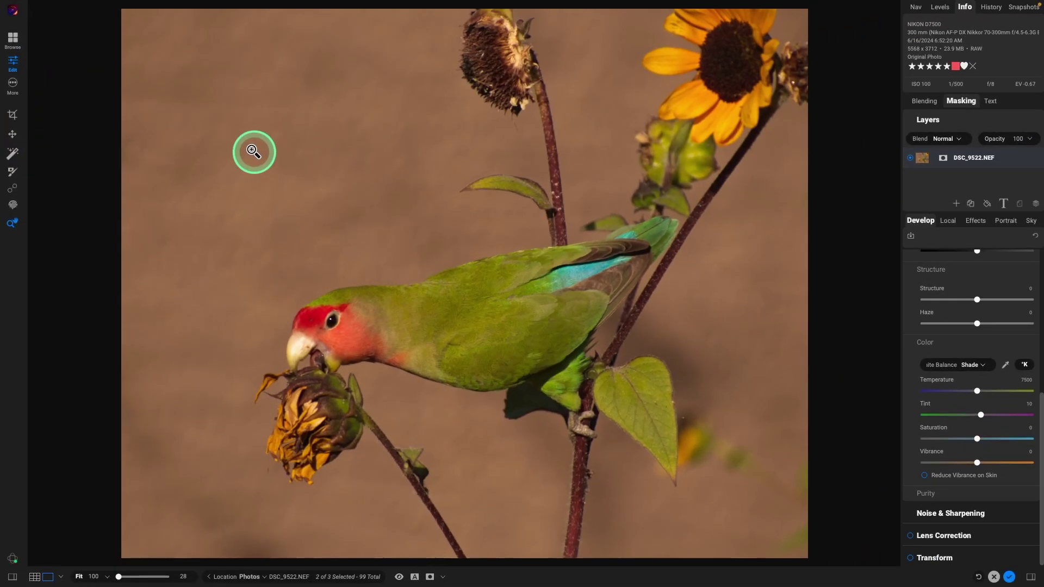
- Add a new effect masked to the parrot with Super Select AI, brushing in the tail feathers
key("ctrl+3")
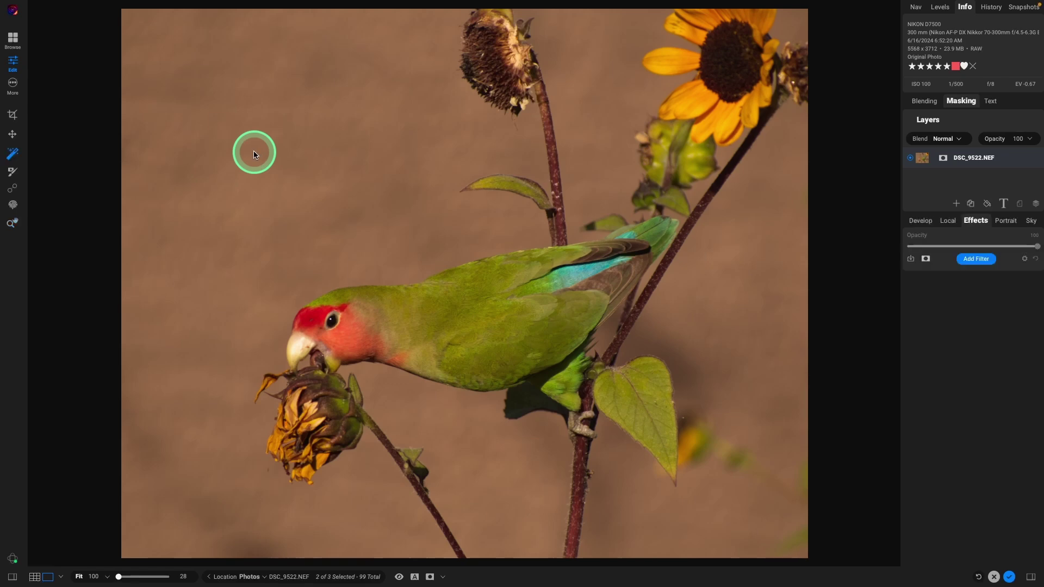
left_click(288, 223)
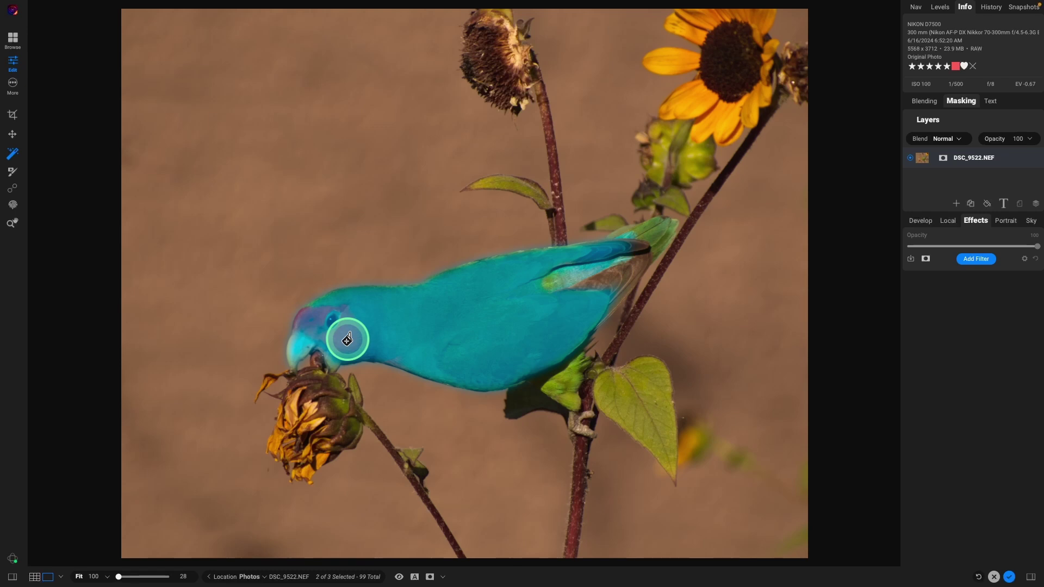
left_click(359, 327)
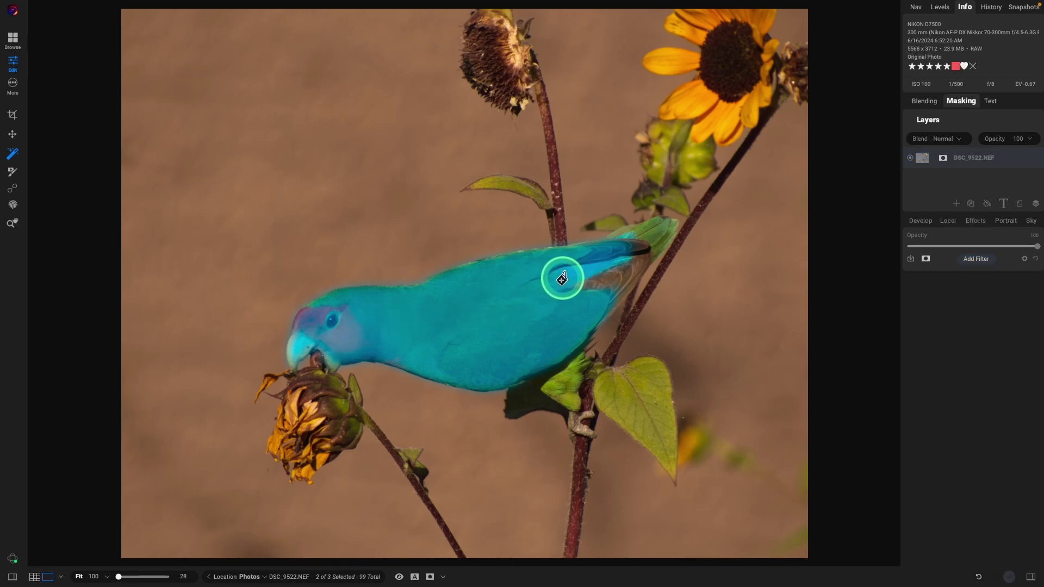
mouse_move(561, 279)
left_mouse_down()
mouse_move(655, 236)
mouse_move(600, 314)
mouse_move(581, 393)
mouse_move(564, 386)
mouse_move(585, 385)
mouse_move(568, 382)
mouse_move(583, 429)
left_mouse_up()
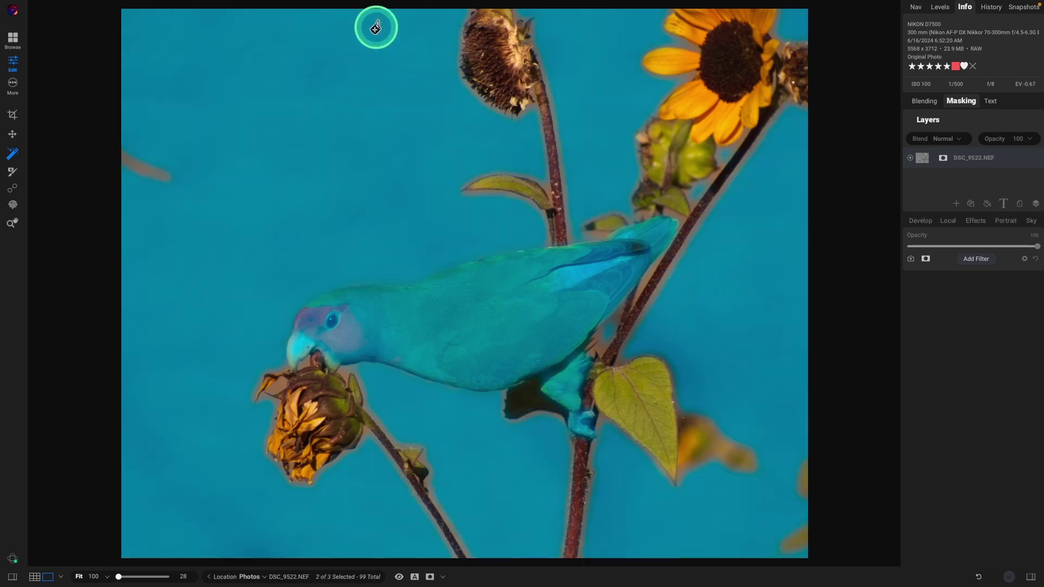
- Add a Color Enhancer filter and preview its parrot mask in black and white
right_click(536, 326)
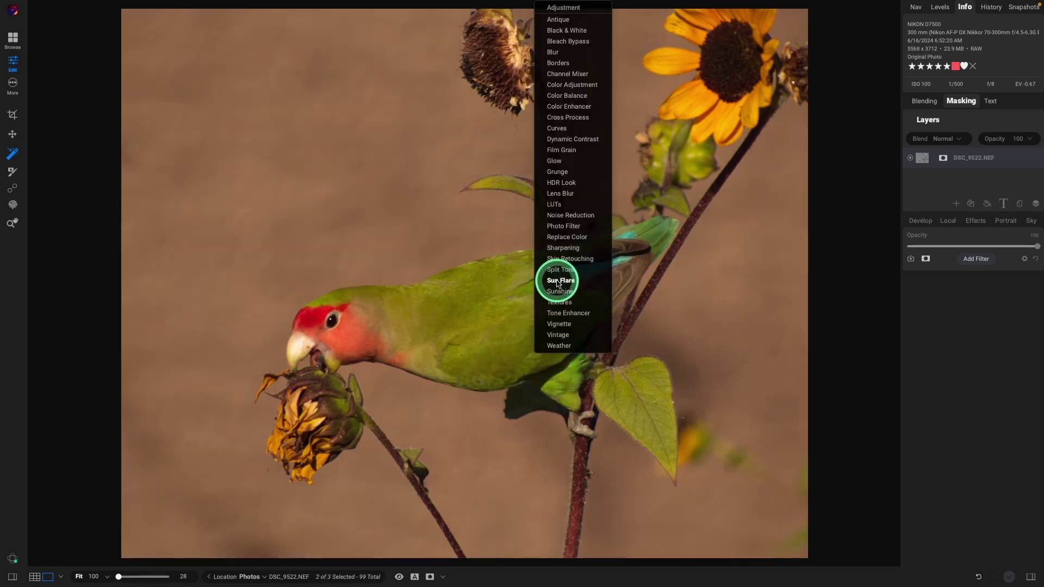
left_click(569, 106)
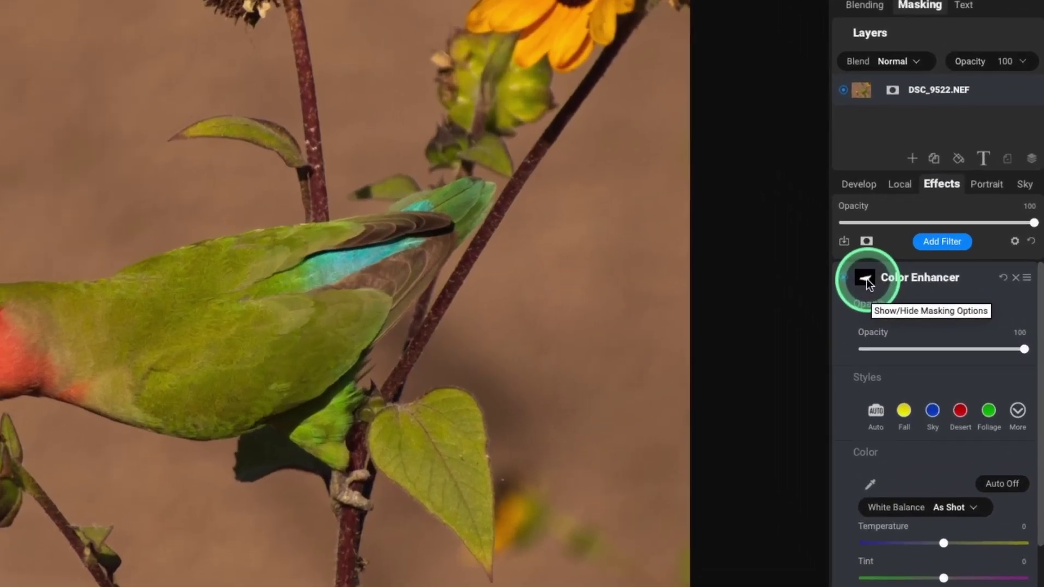
left_click(868, 283)
left_click(896, 395)
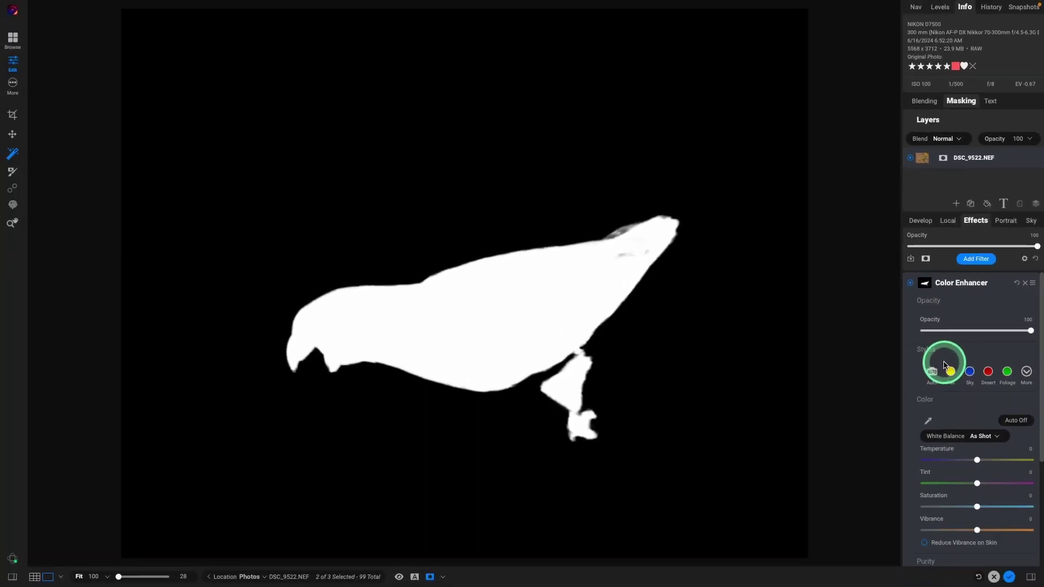
left_click(924, 283)
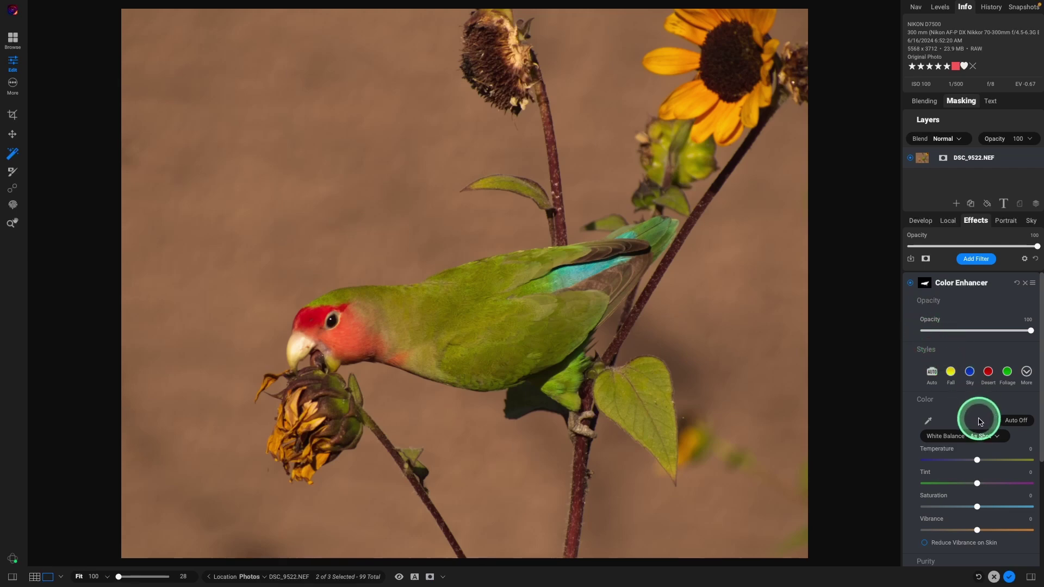
- Raise the Color Enhancer vibrance slightly, to 34
scroll(977, 420, "down", 3)
scroll(979, 421, "down", 1)
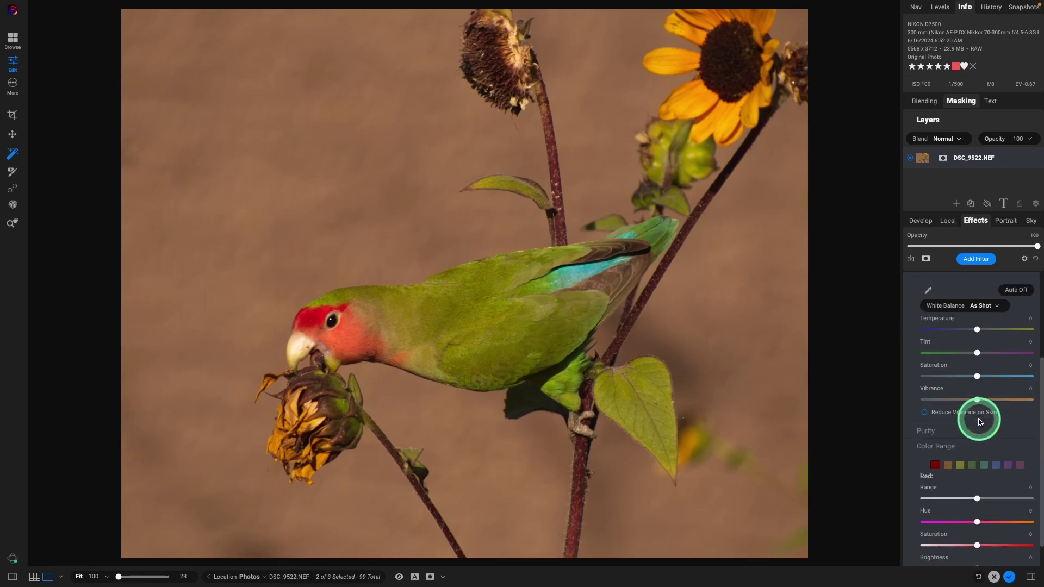
scroll(980, 422, "down", 1)
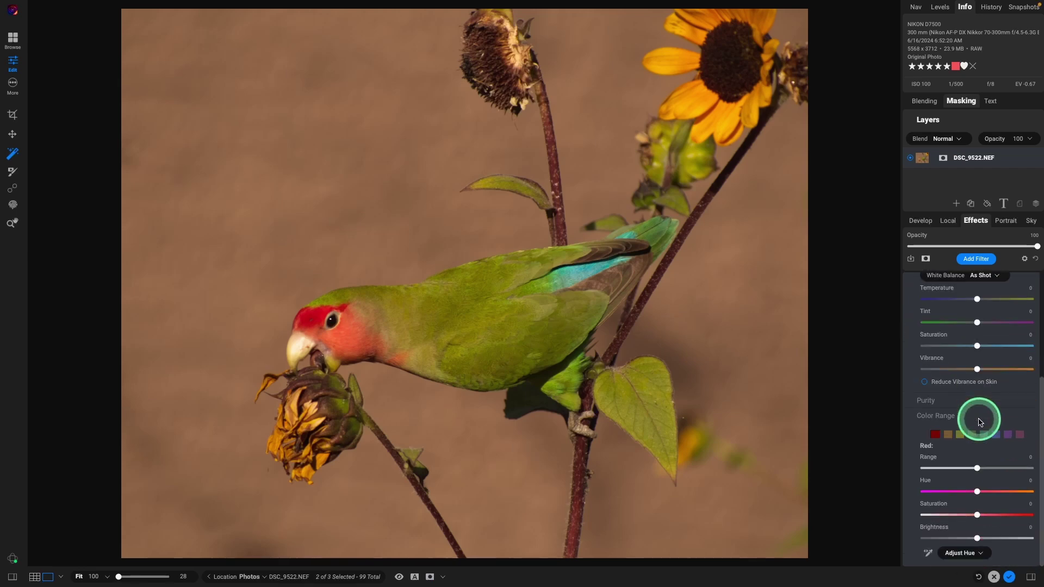
left_click_drag(977, 369, 1009, 376)
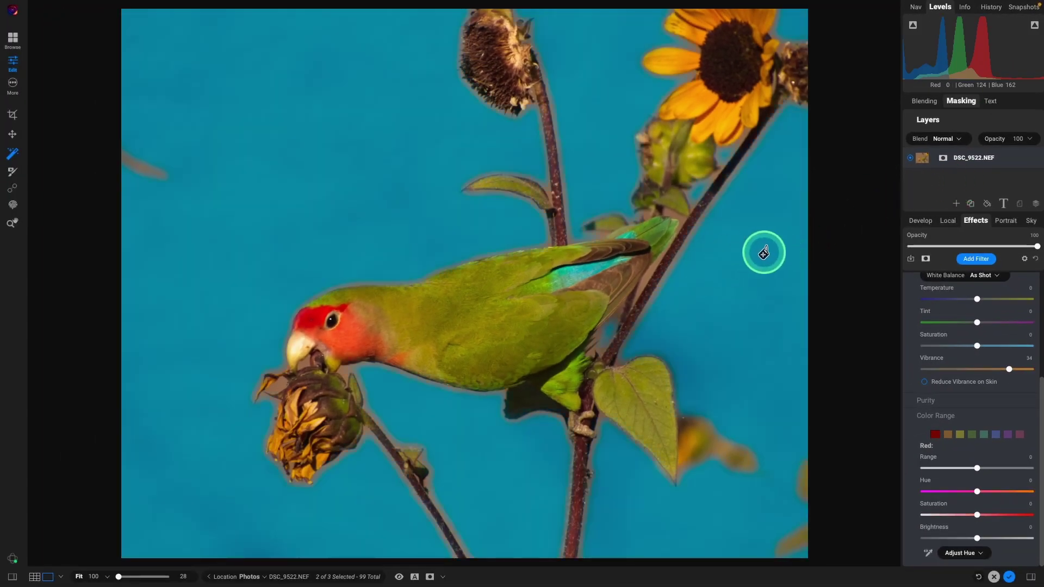
- Zoom to 100% and pan to the parrot's head and the sunflower bud
key("ctrl+alt+0")
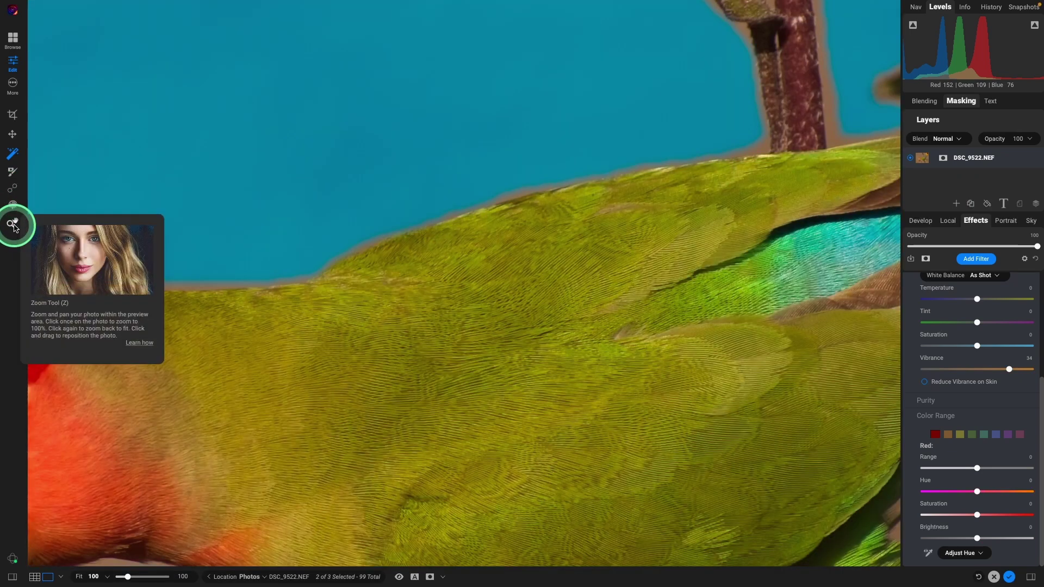
left_click(12, 224)
left_click_drag(292, 426, 685, 158)
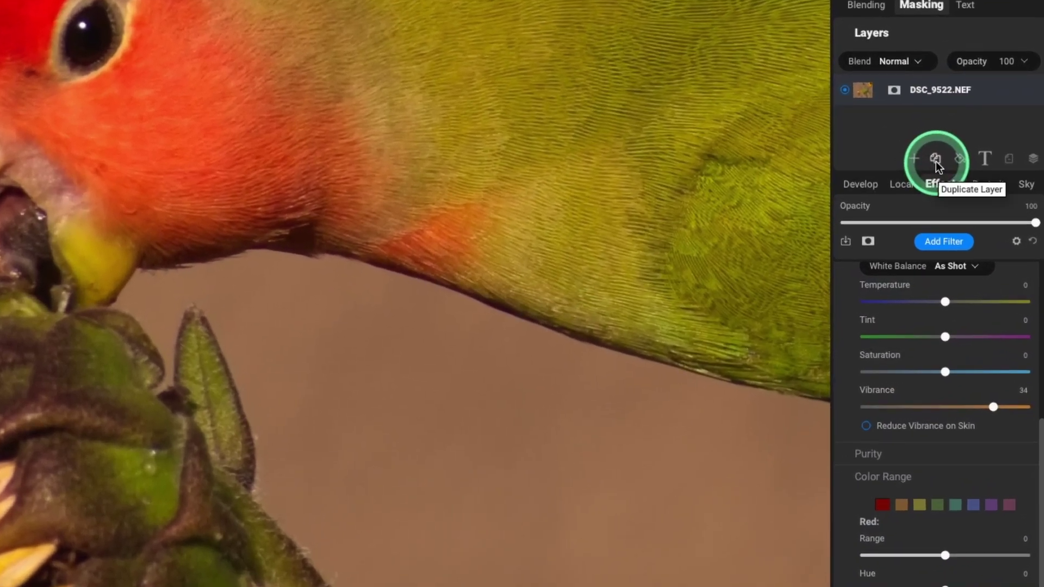
- Duplicate the photo layer and switch it to Tack Sharp AI sharpening, comparing the split preview
left_click(965, 197)
left_click(911, 217)
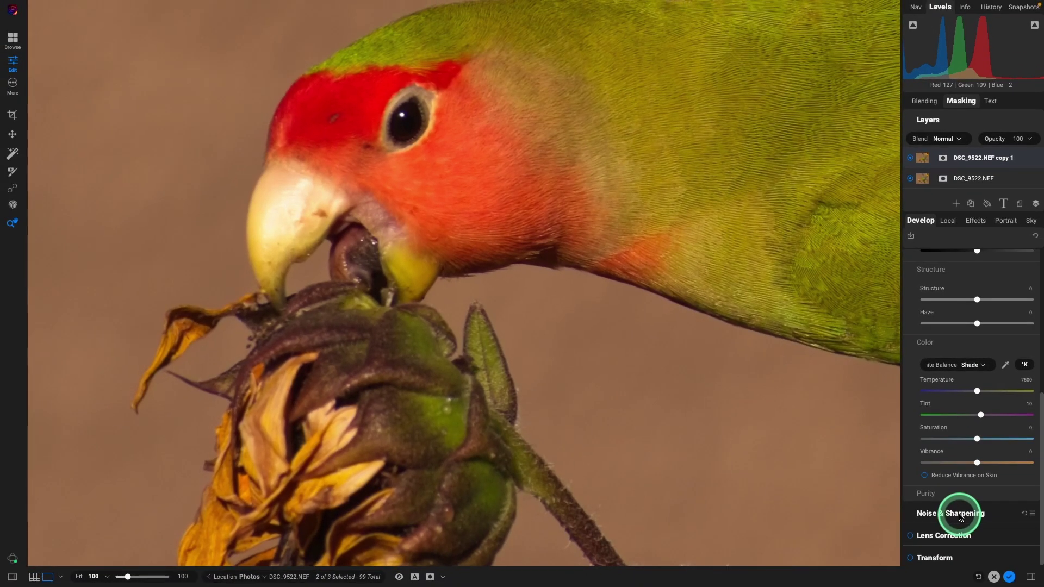
left_click(962, 517)
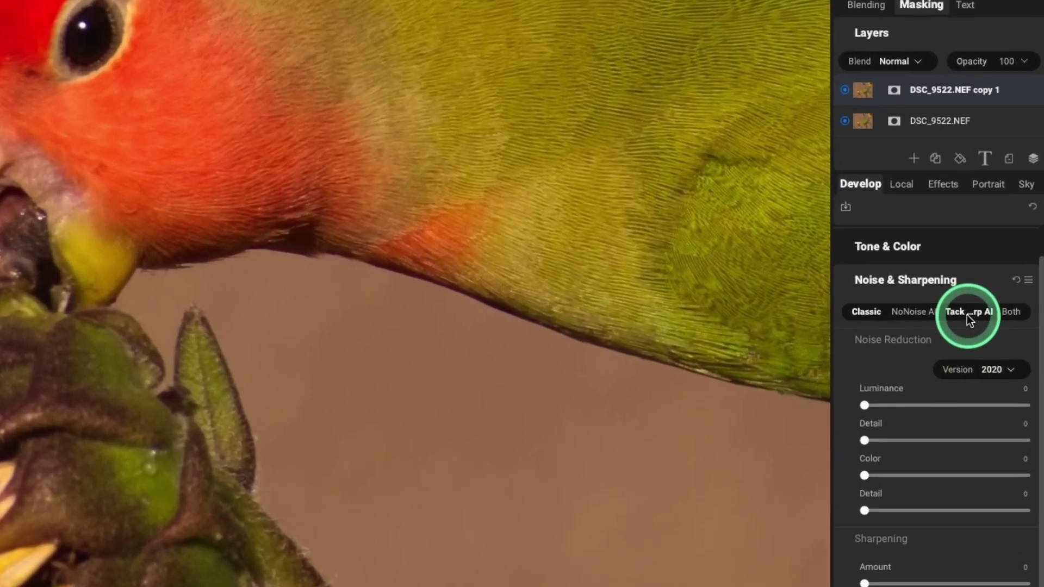
left_click(966, 314)
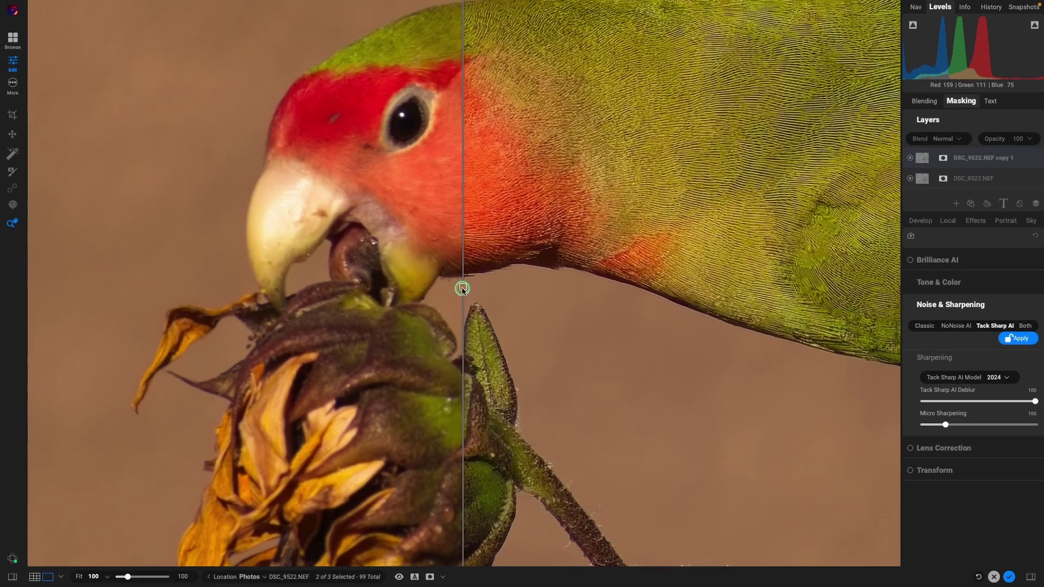
left_click_drag(403, 289, 84, 308)
left_click_drag(174, 306, 201, 319)
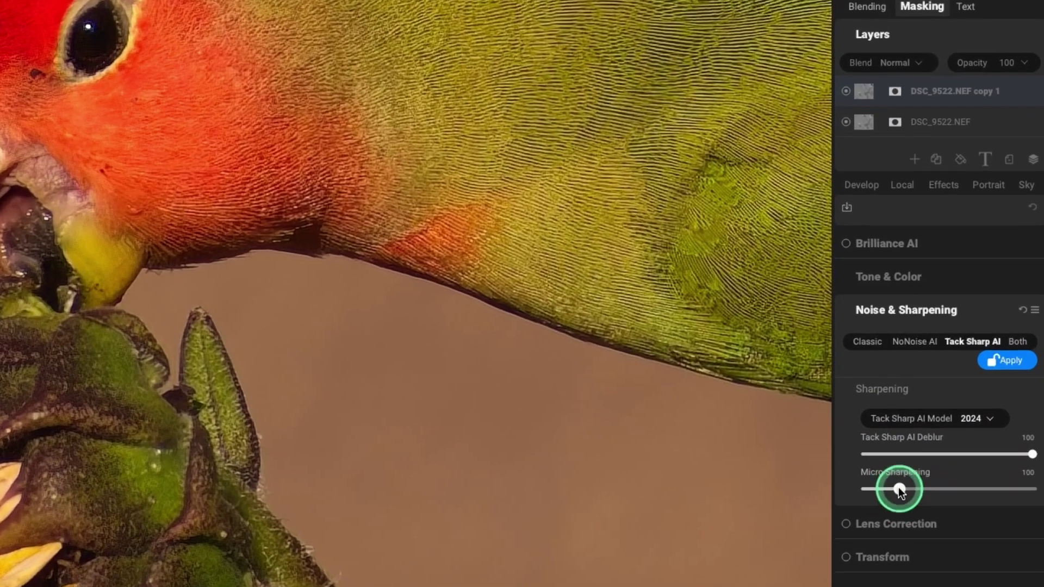
- Set Micro Sharpening to 0 and compare before and after on the fitted photo
left_click_drag(945, 424, 924, 425)
left_click_drag(868, 489, 848, 485)
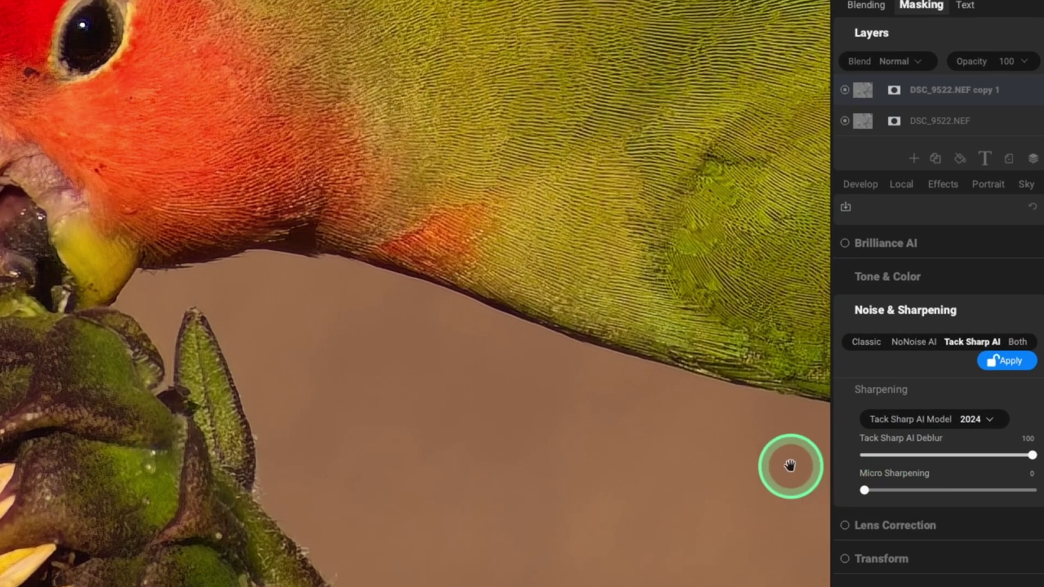
left_click_drag(471, 410, 228, 319)
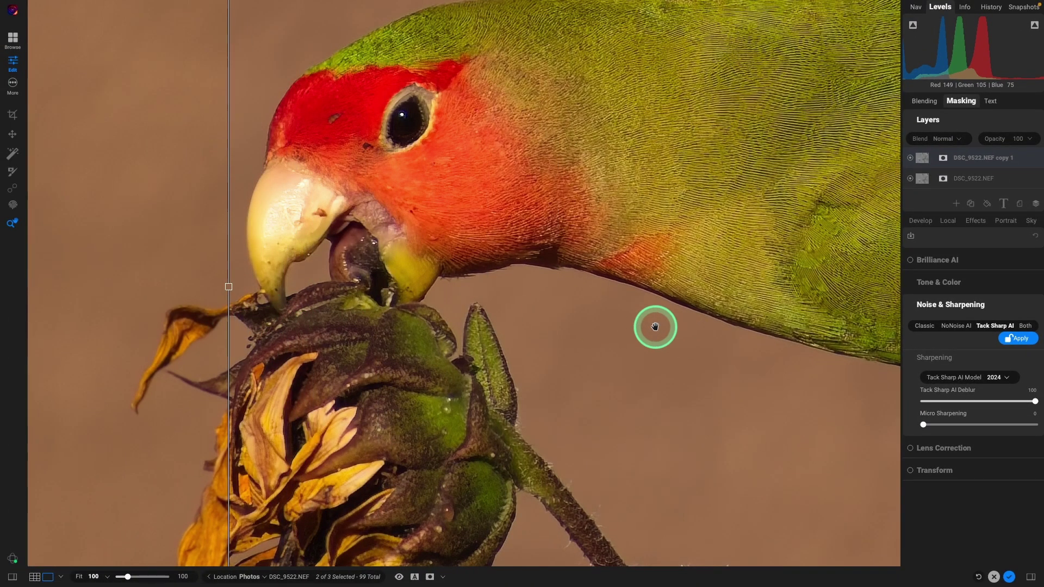
left_click(655, 326)
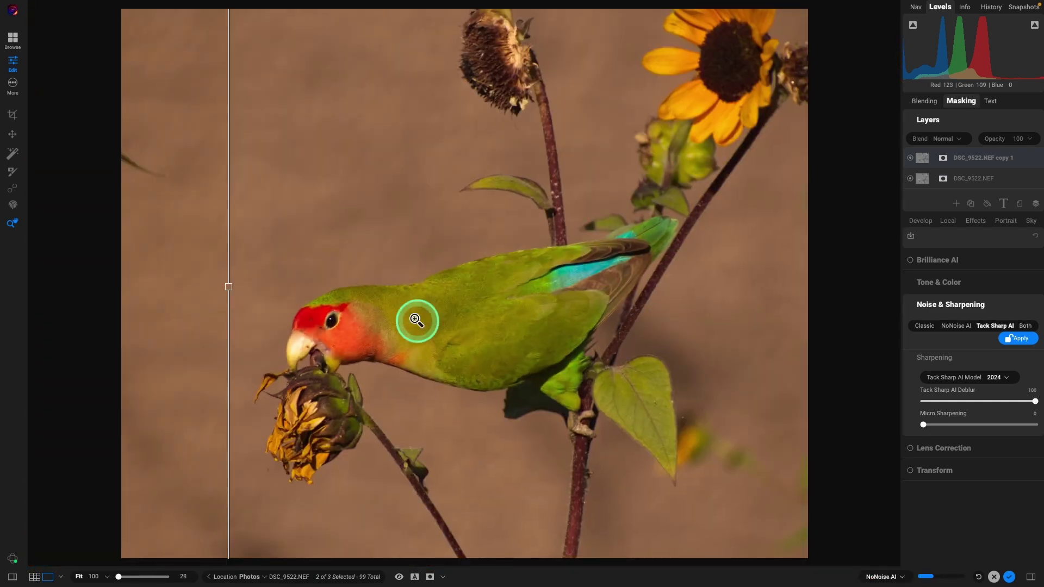
left_click_drag(228, 287, 226, 309)
- Apply Tack Sharp AI deblur to the copy layer and let rendering finish
left_click(1020, 337)
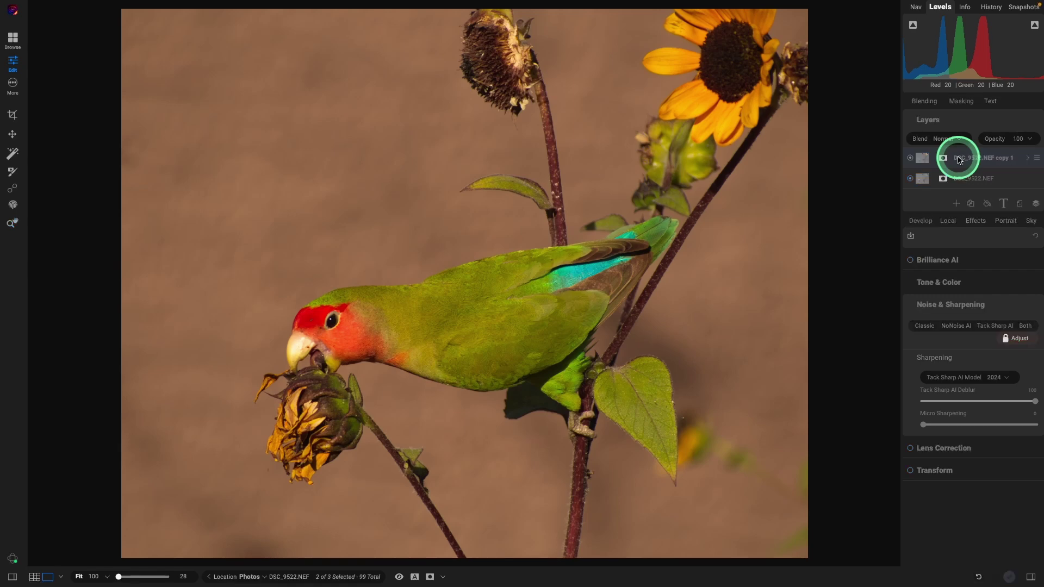
- Paint a Quick Mask AI mask over the parrot's head, wing, belly and the dried flower head
left_click(944, 157)
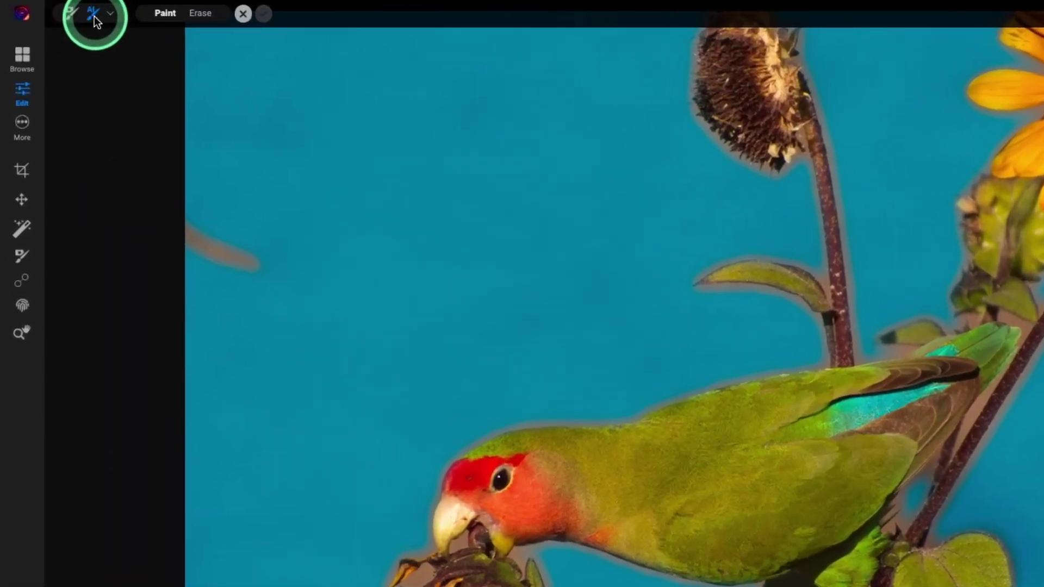
left_click(112, 15)
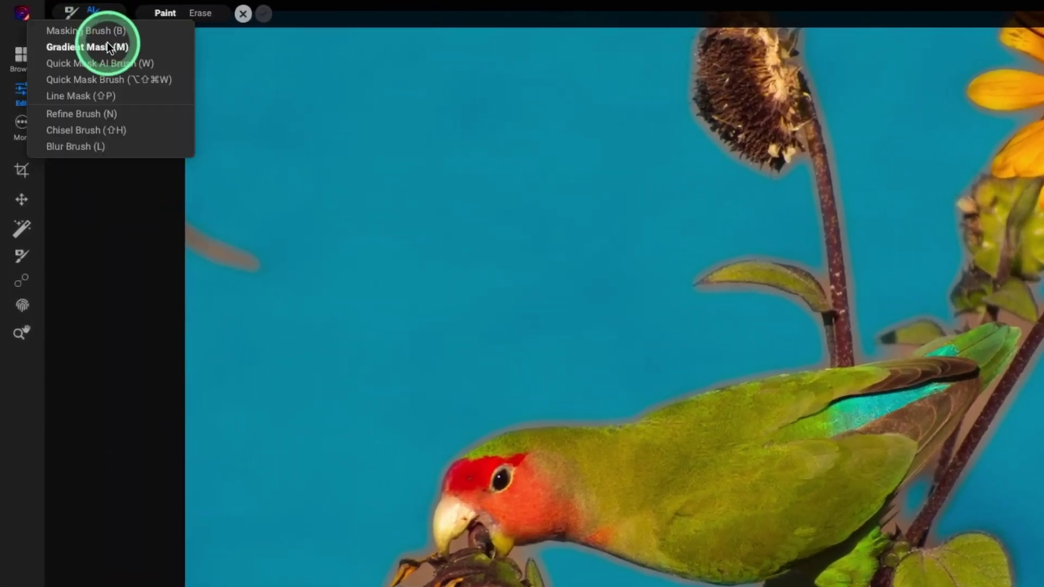
left_click(95, 64)
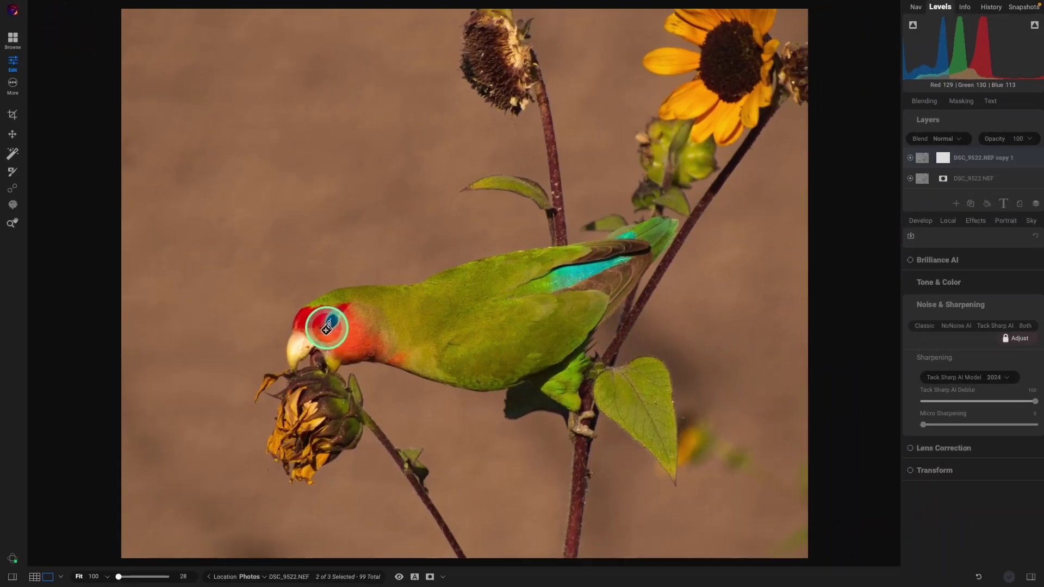
left_click_drag(326, 328, 340, 330)
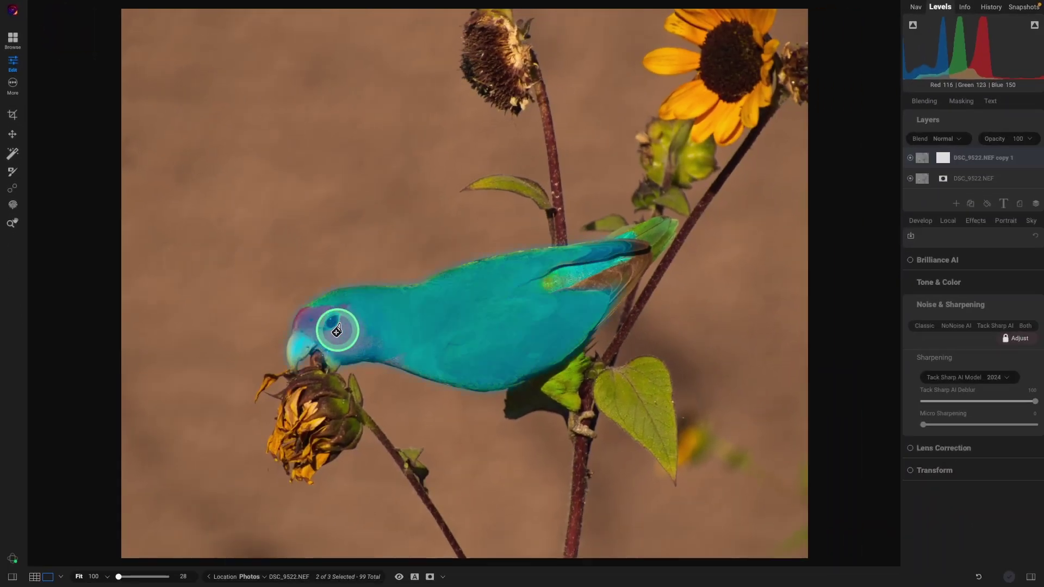
mouse_move(313, 366)
left_mouse_down()
mouse_move(314, 397)
mouse_move(333, 337)
left_mouse_up()
mouse_move(535, 285)
left_mouse_down()
mouse_move(566, 284)
mouse_move(647, 235)
mouse_move(622, 284)
mouse_move(634, 319)
left_mouse_up()
left_click_drag(562, 349, 489, 329)
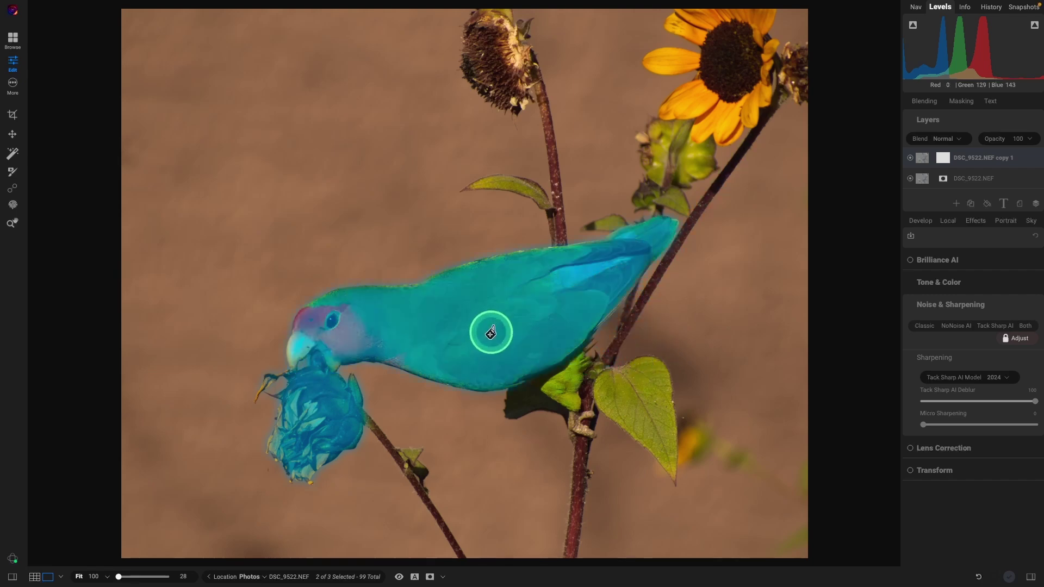
mouse_move(527, 368)
left_mouse_down()
mouse_move(568, 381)
mouse_move(580, 424)
mouse_move(531, 393)
mouse_move(524, 400)
mouse_move(531, 395)
left_mouse_up()
- Remove the shadow below the belly from the mask and check it with an inverted overlay
key("alt")
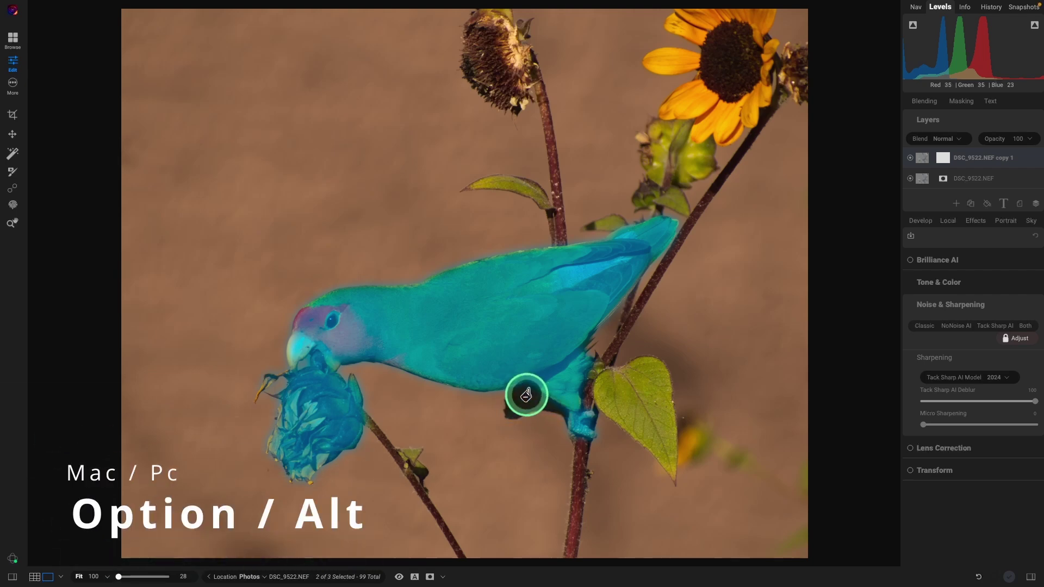
left_click(526, 395)
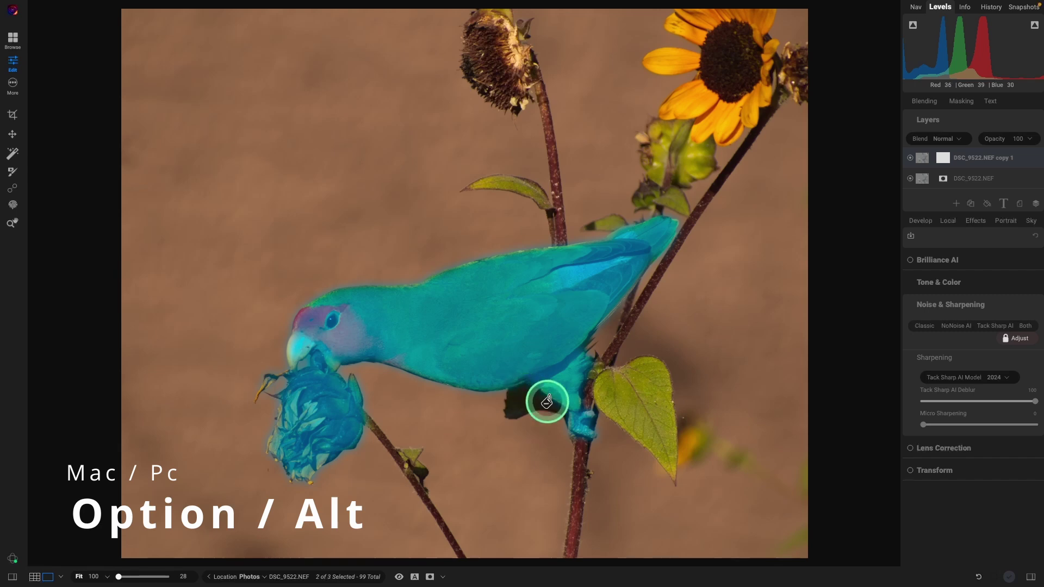
key("ctrl+i")
key("ctrl+i")
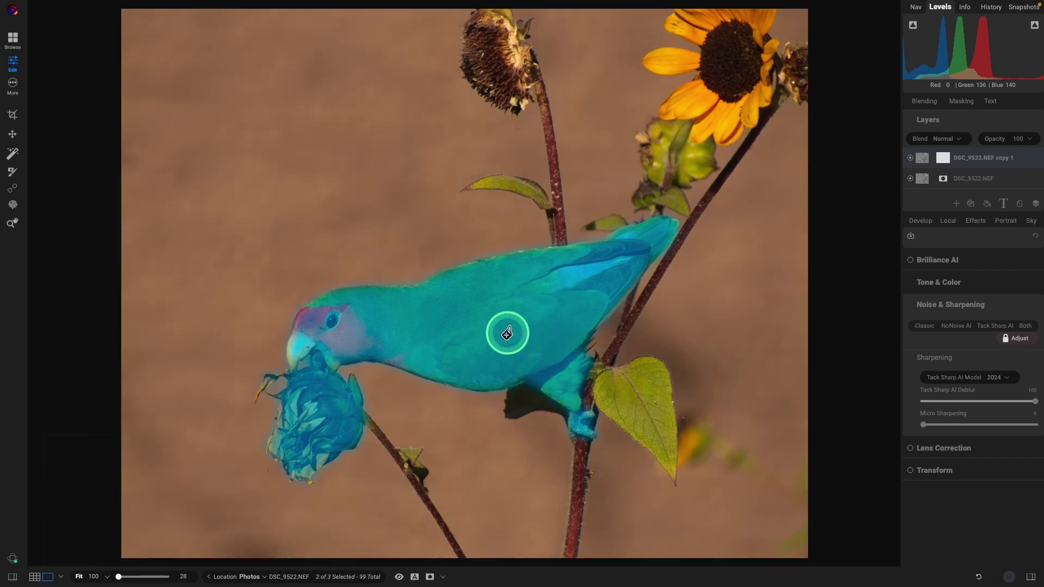
key("ctrl+i")
mouse_move(326, 7)
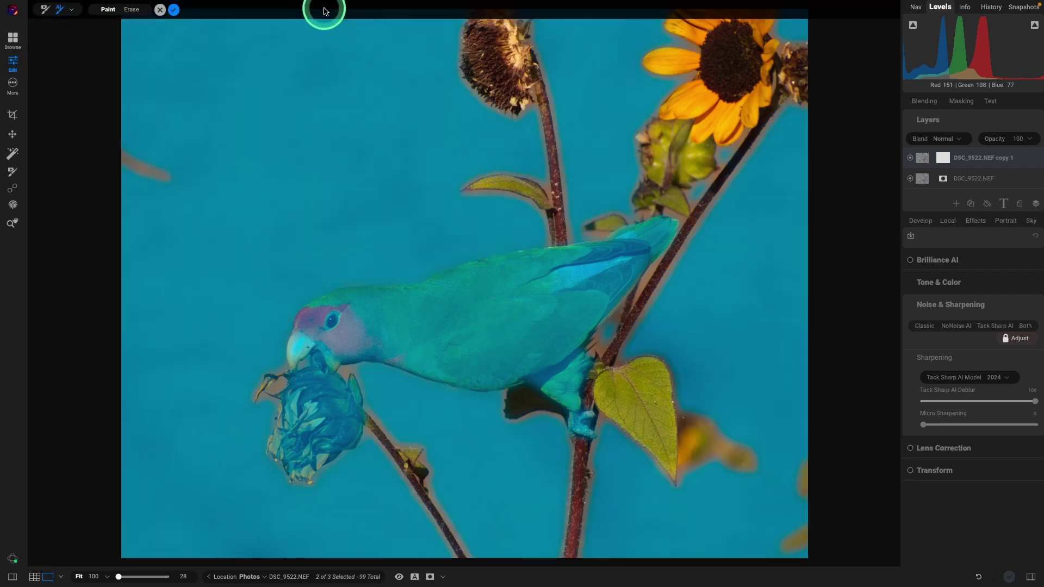
- Apply the painted mask and set the sharpened copy layer's opacity to 70
left_click(174, 12)
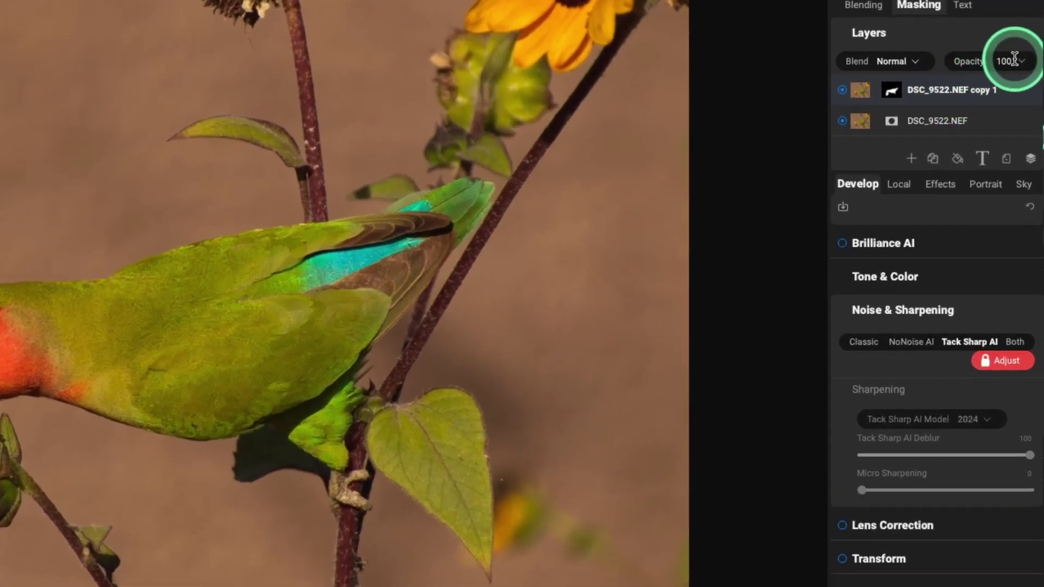
left_click(1017, 61)
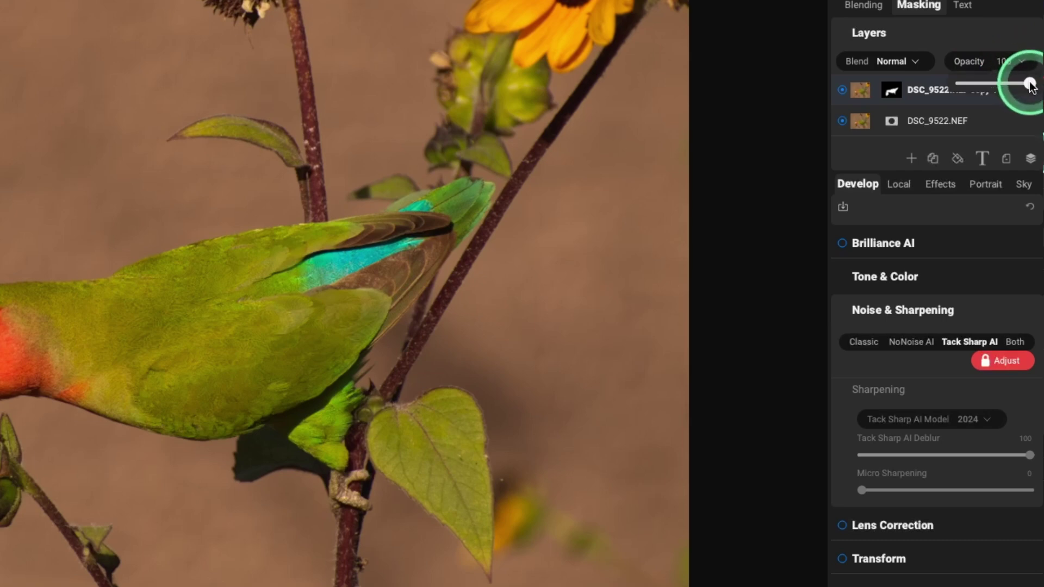
left_click_drag(1029, 85, 1012, 96)
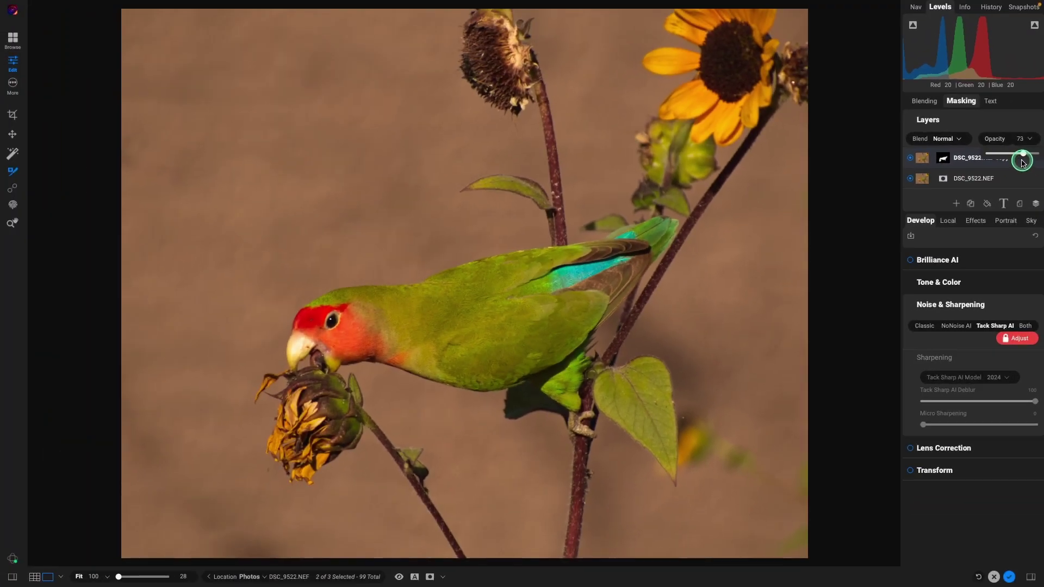
left_click_drag(1021, 160, 1020, 160)
left_click_drag(1020, 160, 1017, 163)
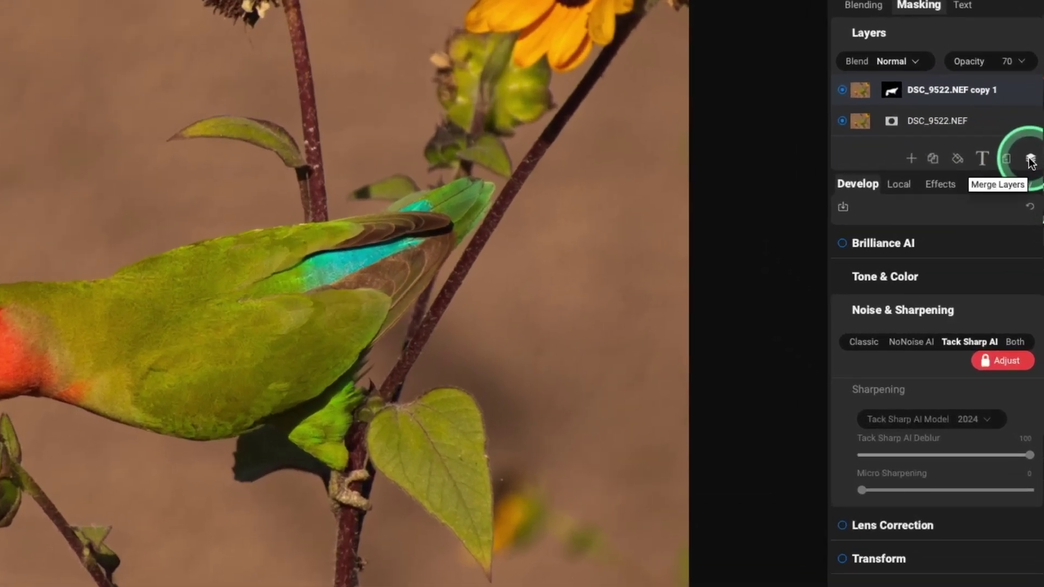
- Merge the two layers and add a Vignette filter with the Big Softy style
left_click(1030, 159)
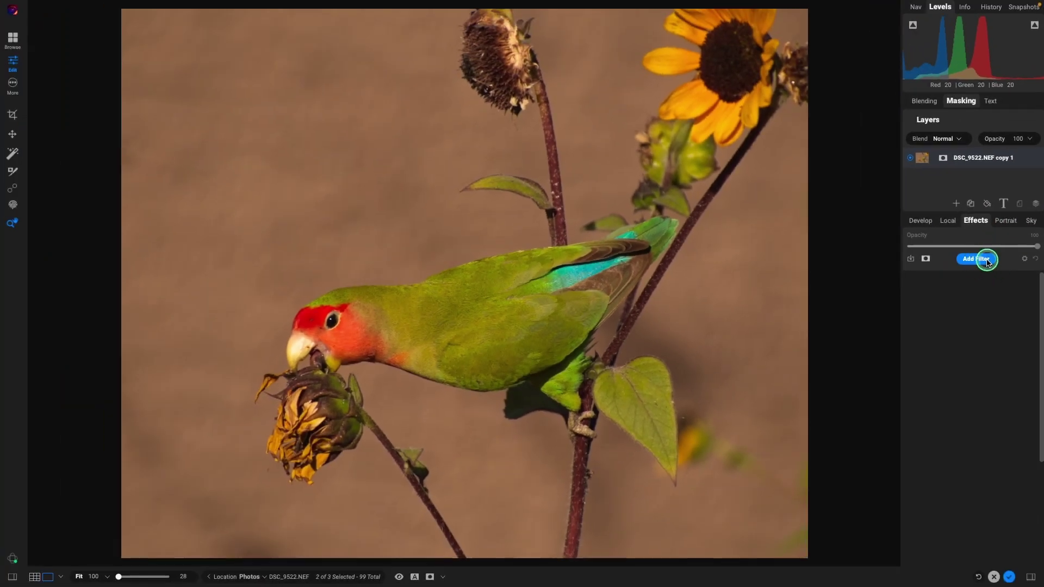
left_click(957, 243)
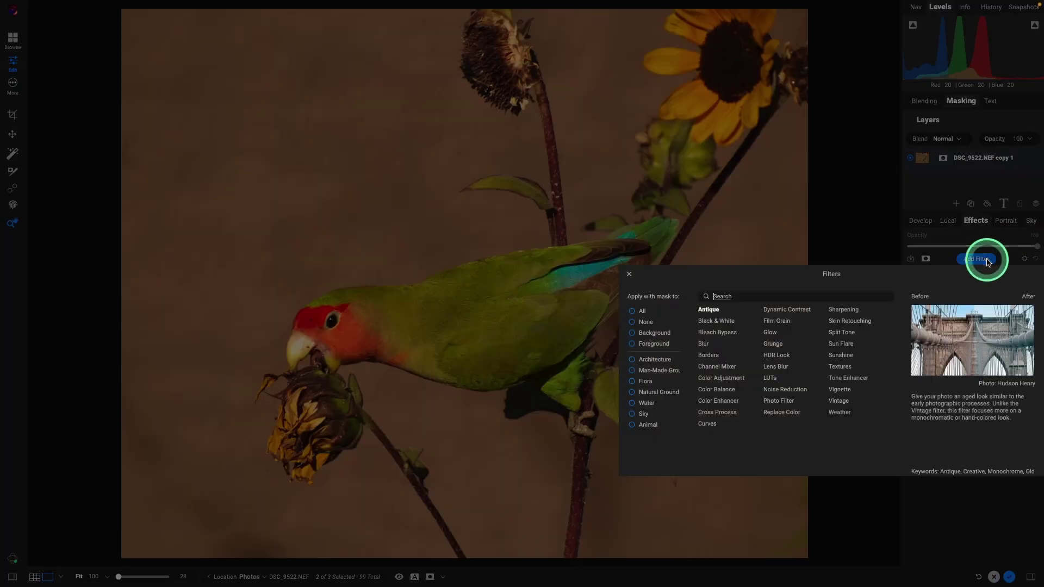
left_click(841, 391)
left_click(982, 373)
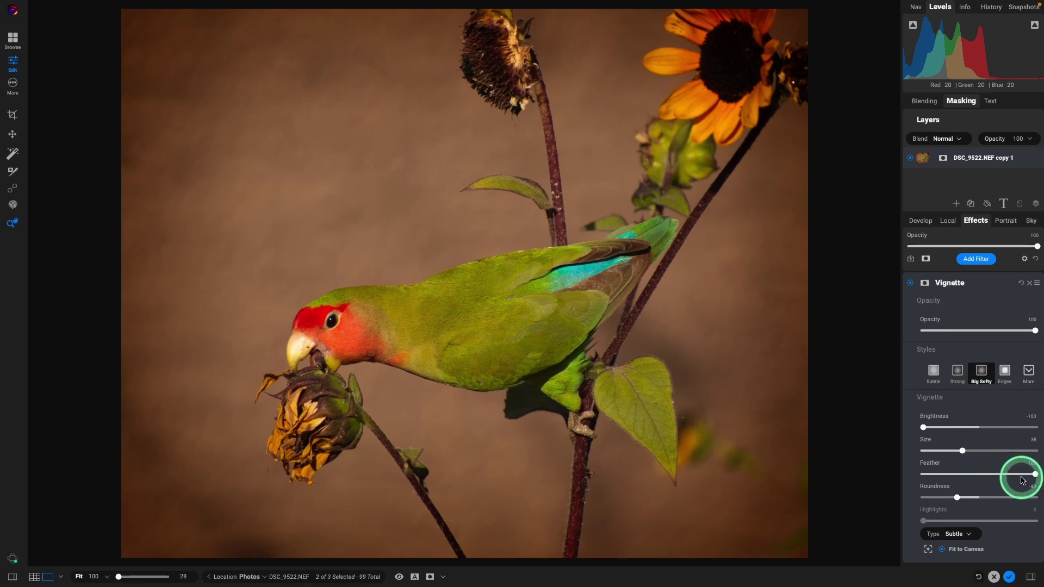
- Shrink the vignette to size 21, centre it on the parrot's body, and set feather to 100
left_click_drag(1027, 478, 889, 483)
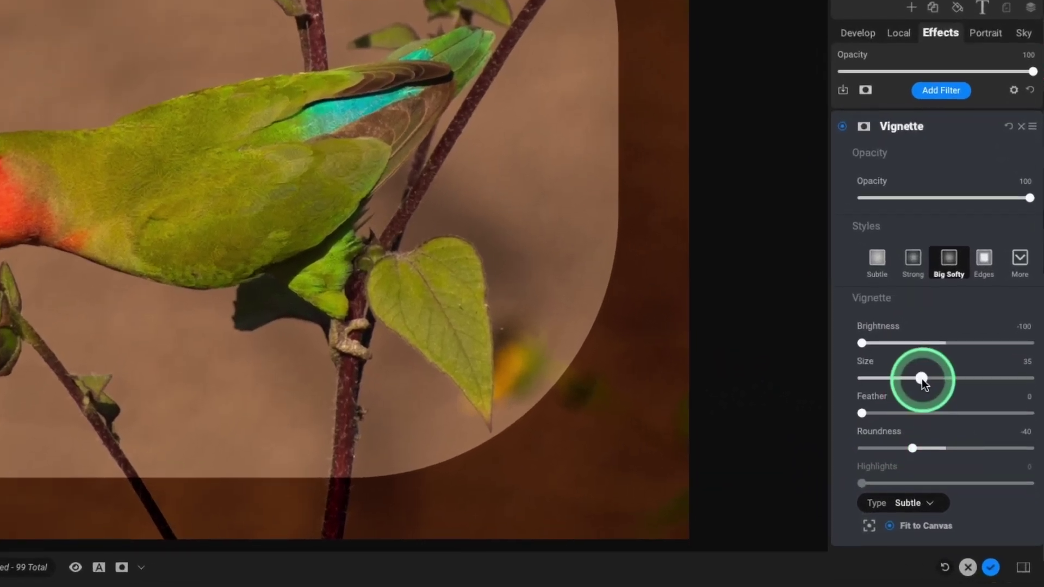
left_click_drag(936, 405, 897, 380)
left_click(870, 526)
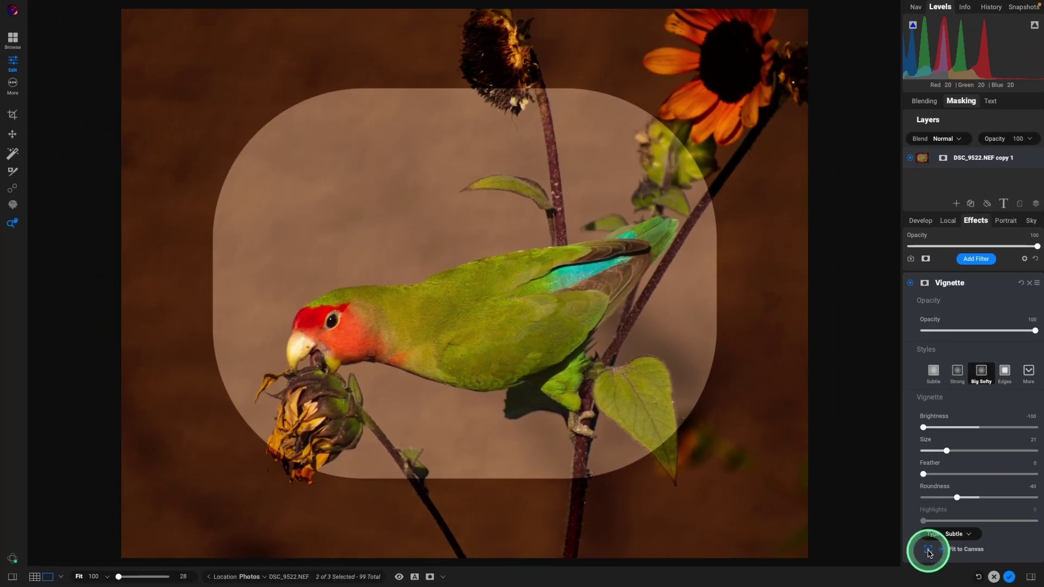
left_click(479, 327)
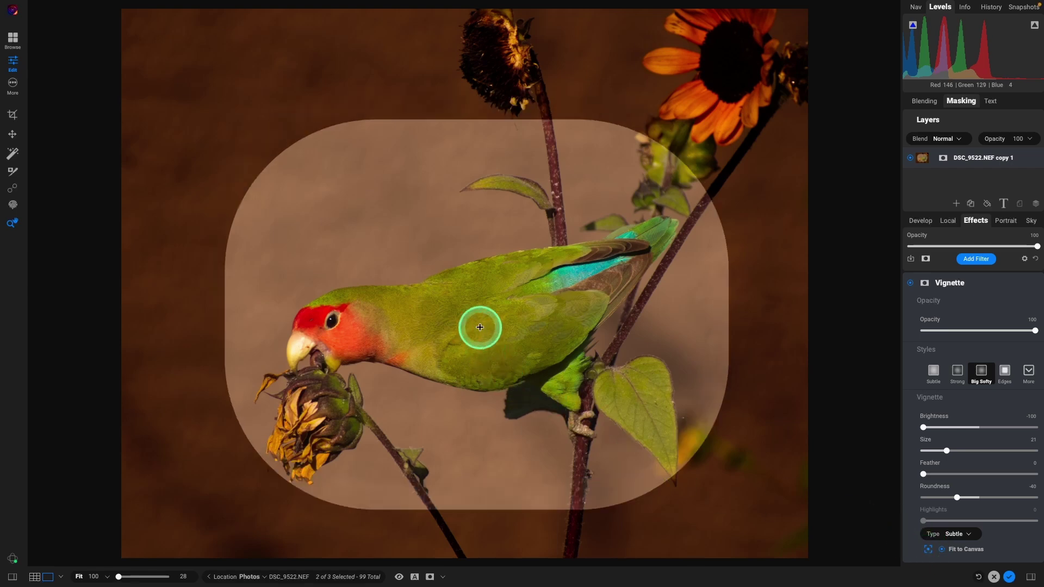
left_click_drag(479, 327, 465, 351)
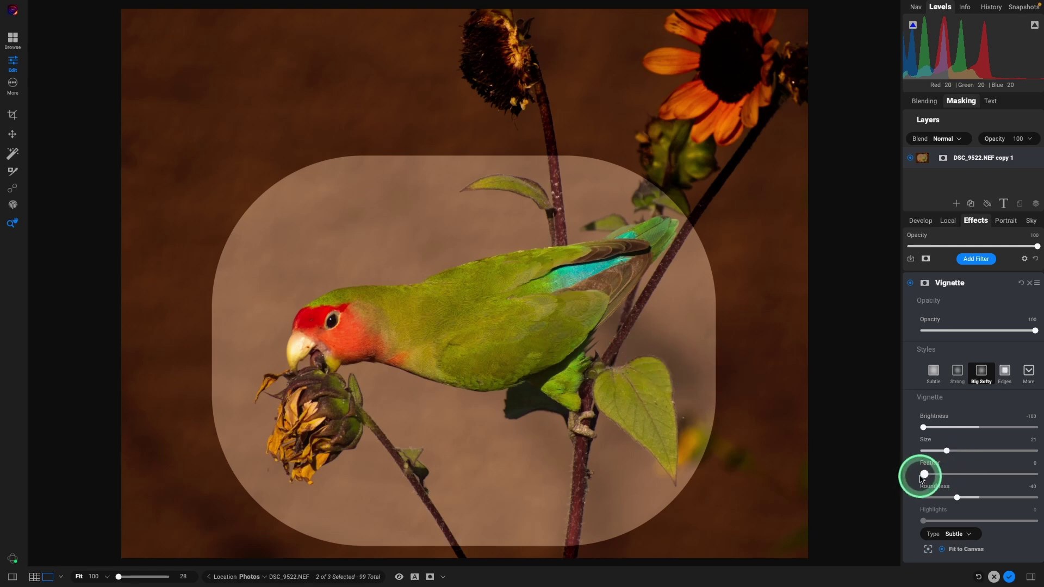
left_click_drag(923, 477, 1033, 477)
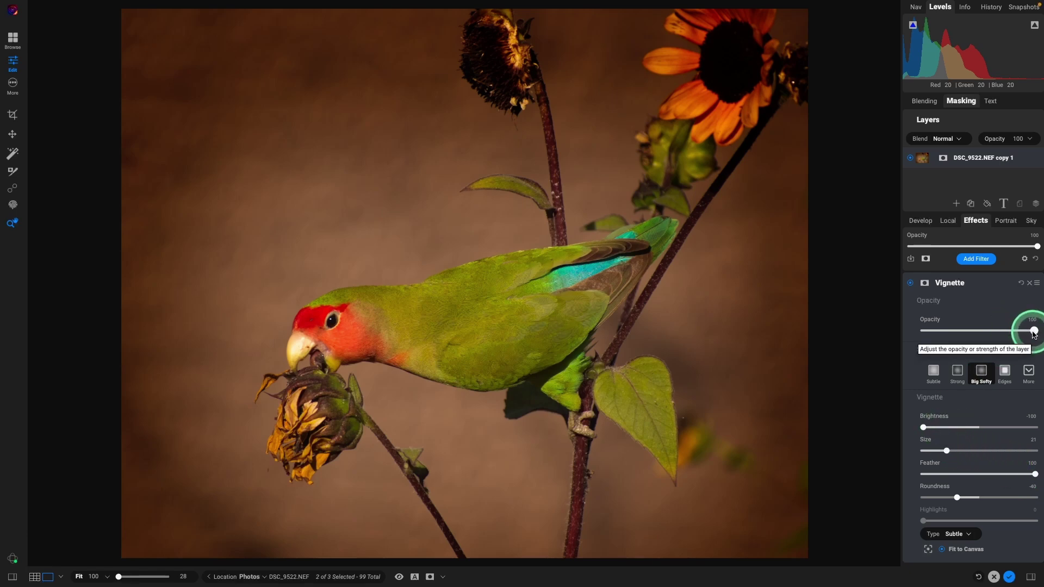
- Lower the vignette opacity to 26
left_click_drag(1033, 333, 953, 331)
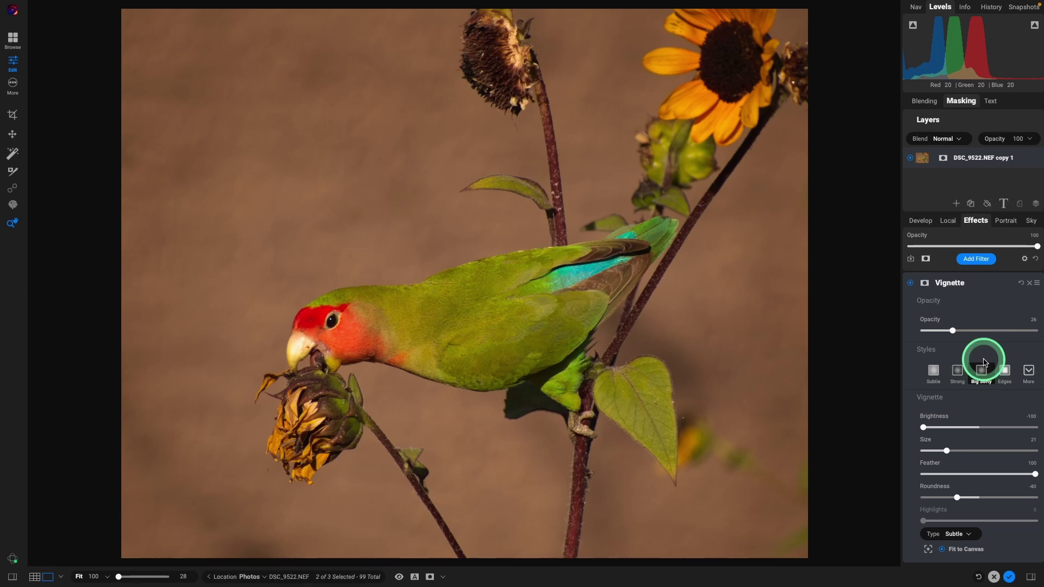
mouse_move(74, 11)
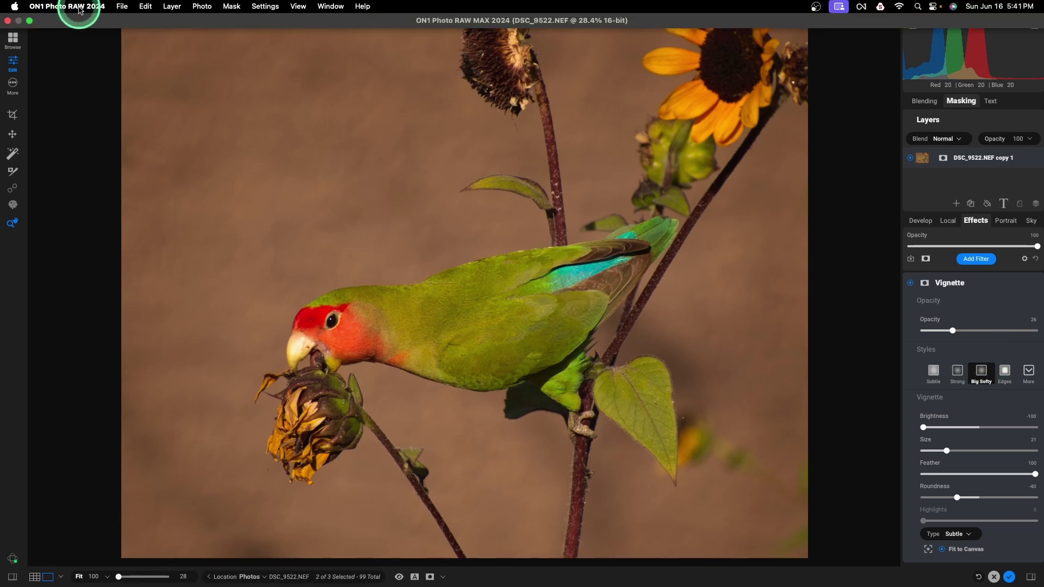
left_click(78, 8)
mouse_move(361, 6)
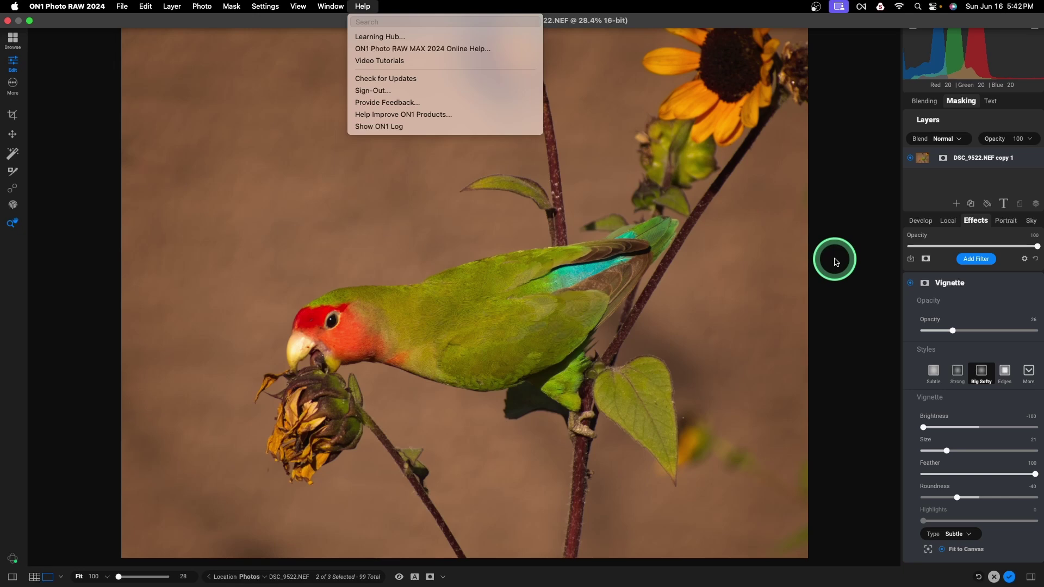
left_click(836, 259)
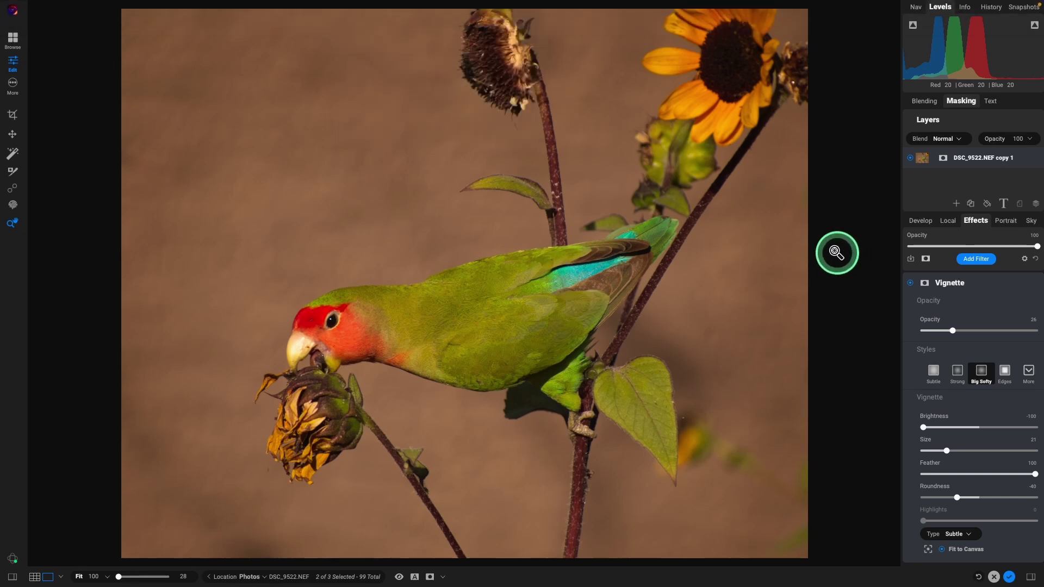